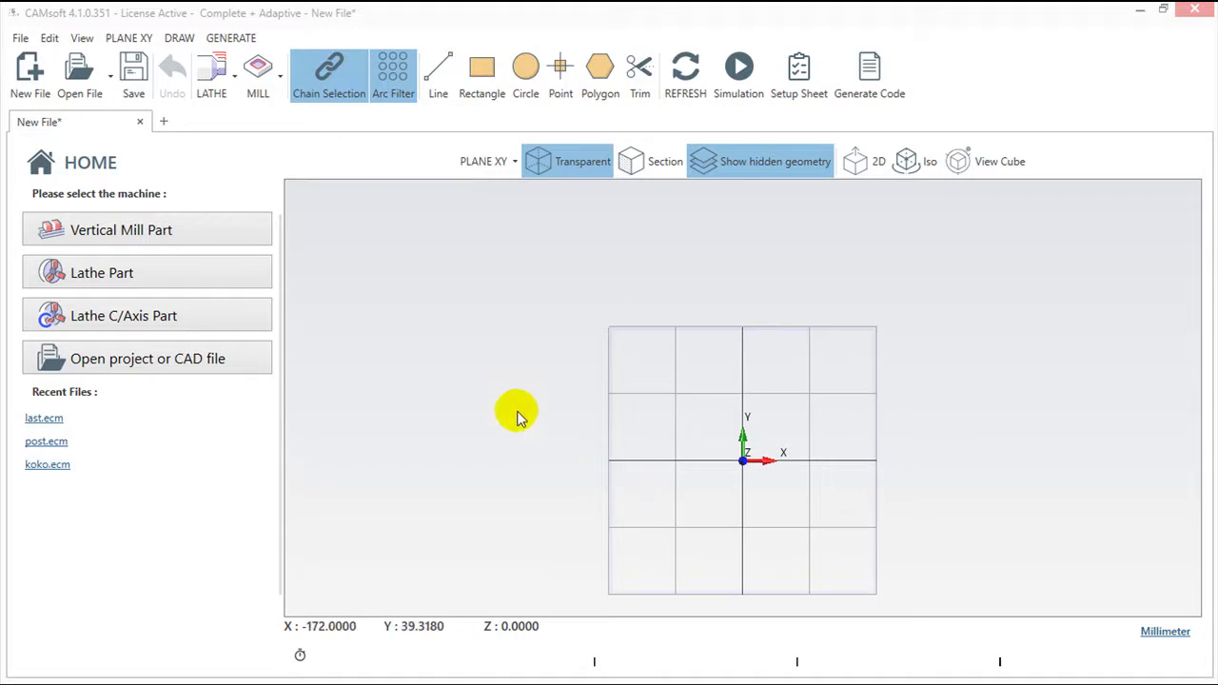
Step: Start a new Vertical Mill Part setup for the HAAS Vertical Mill
left_click(194, 234)
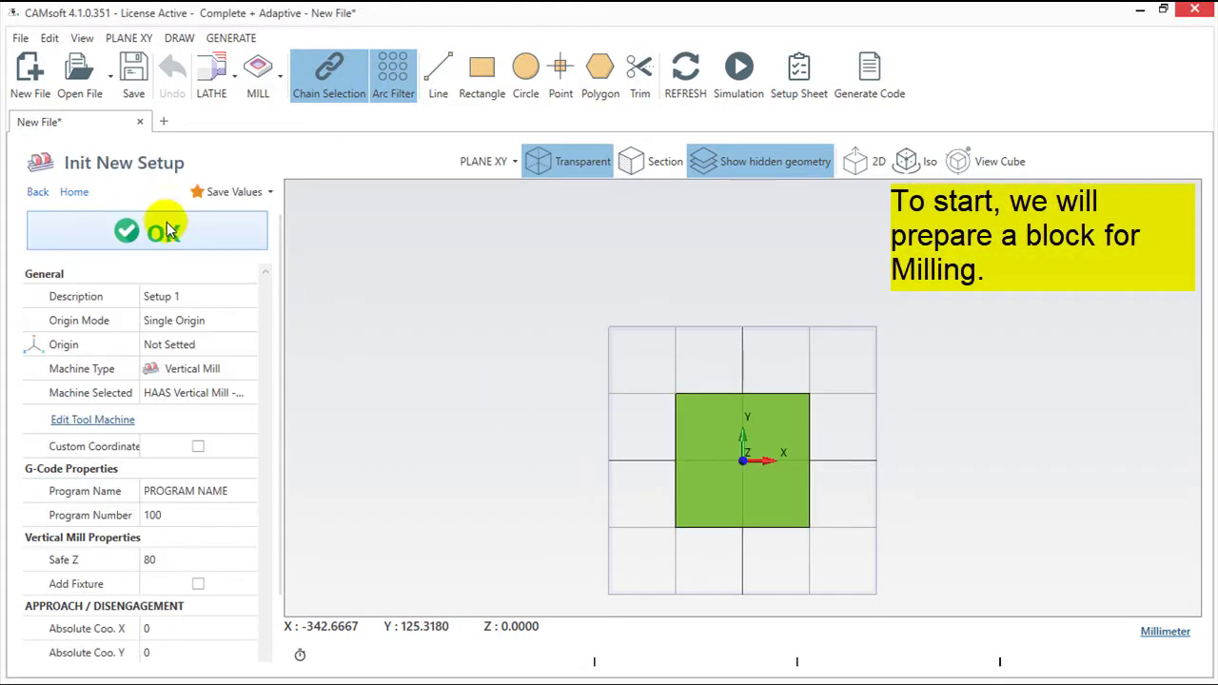
Step: Accept the setup and define 150 × 150 mm mild steel stock, centred in view
left_click(167, 229)
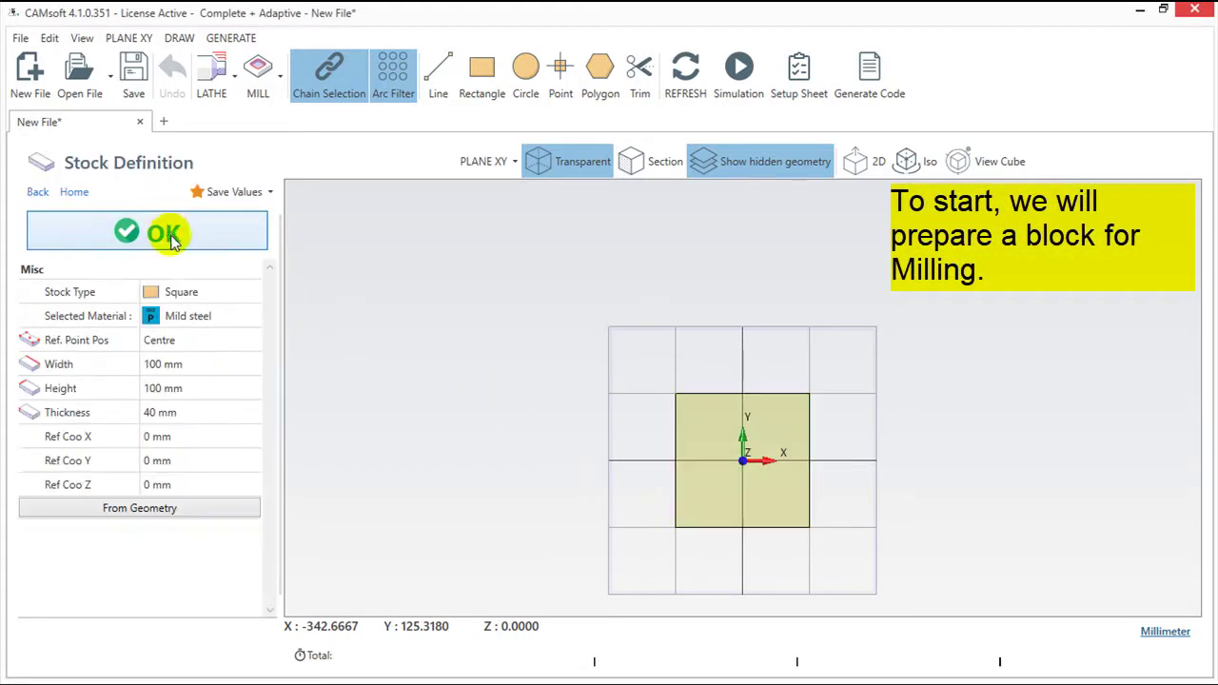
left_click(201, 364)
type("1")
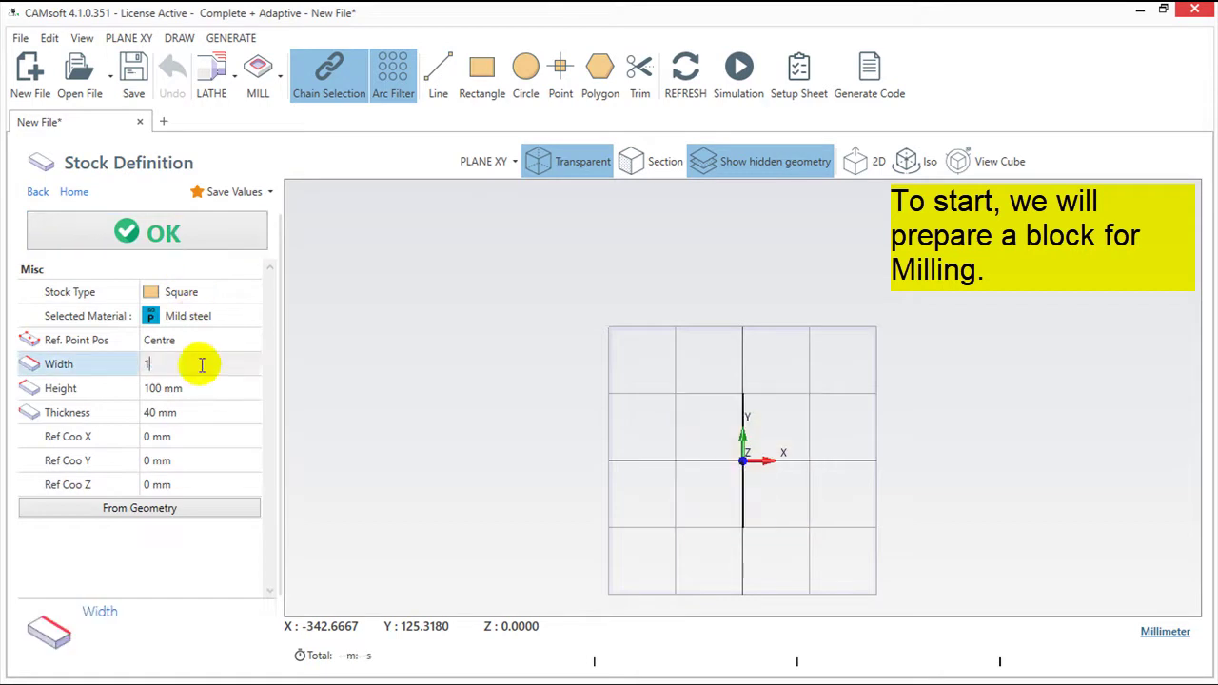
type("50")
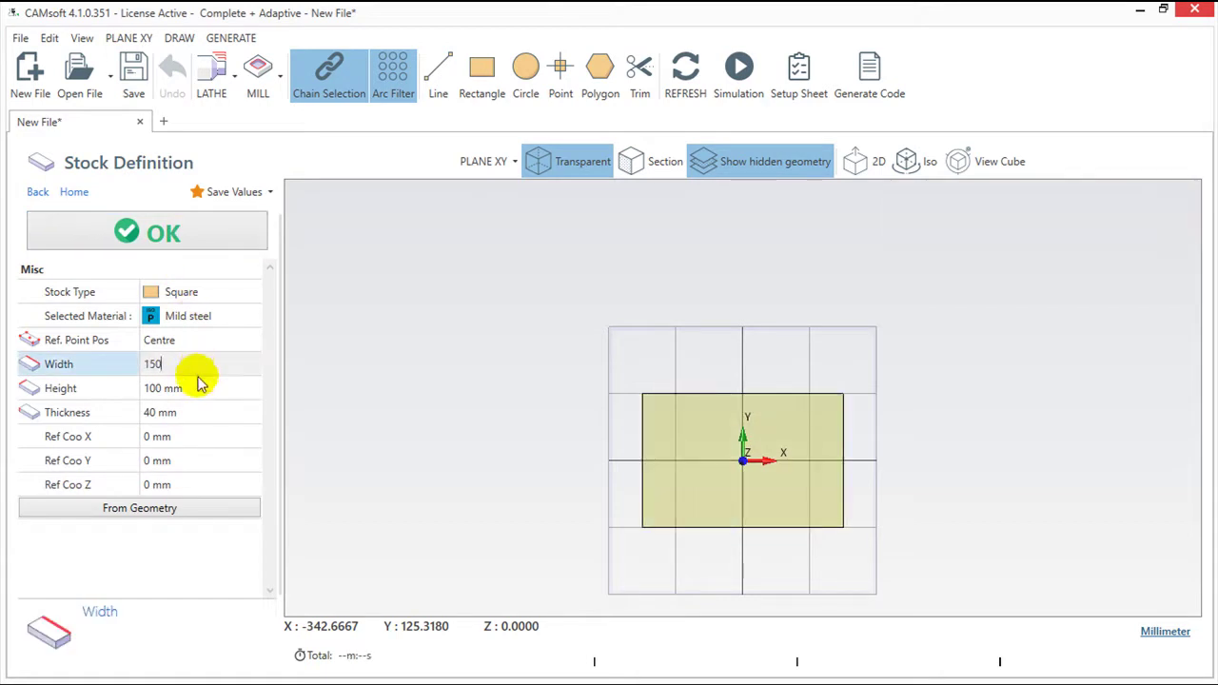
left_click(200, 384)
type("150")
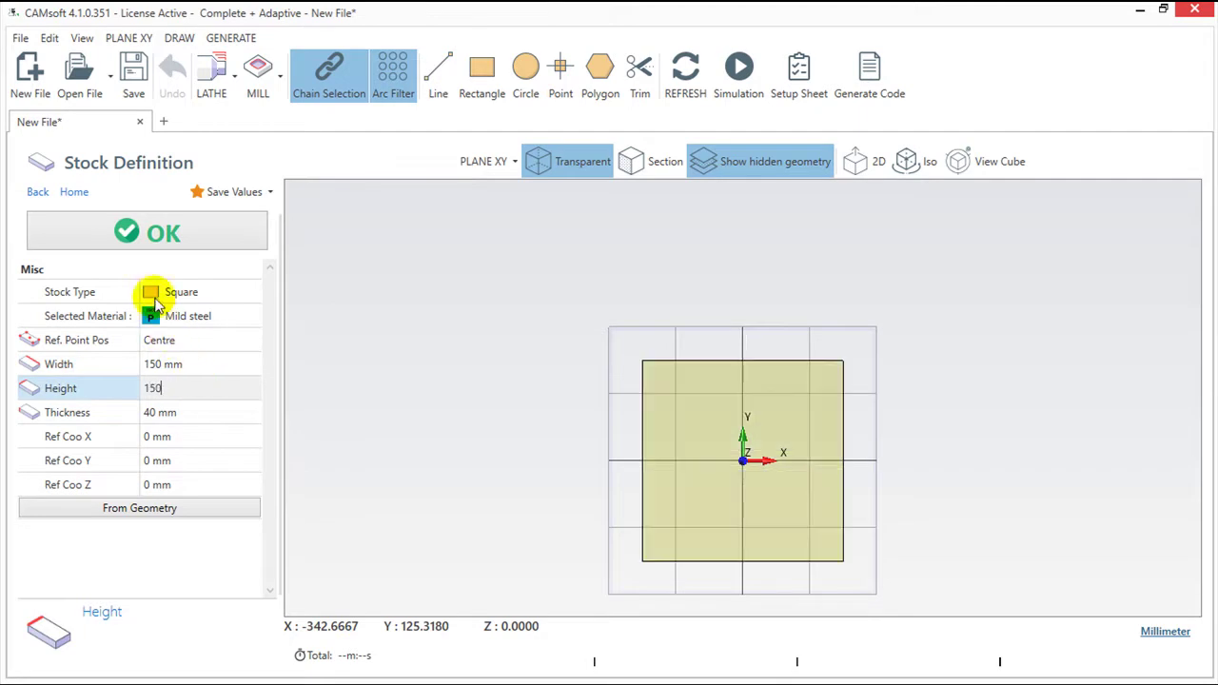
left_click(157, 234)
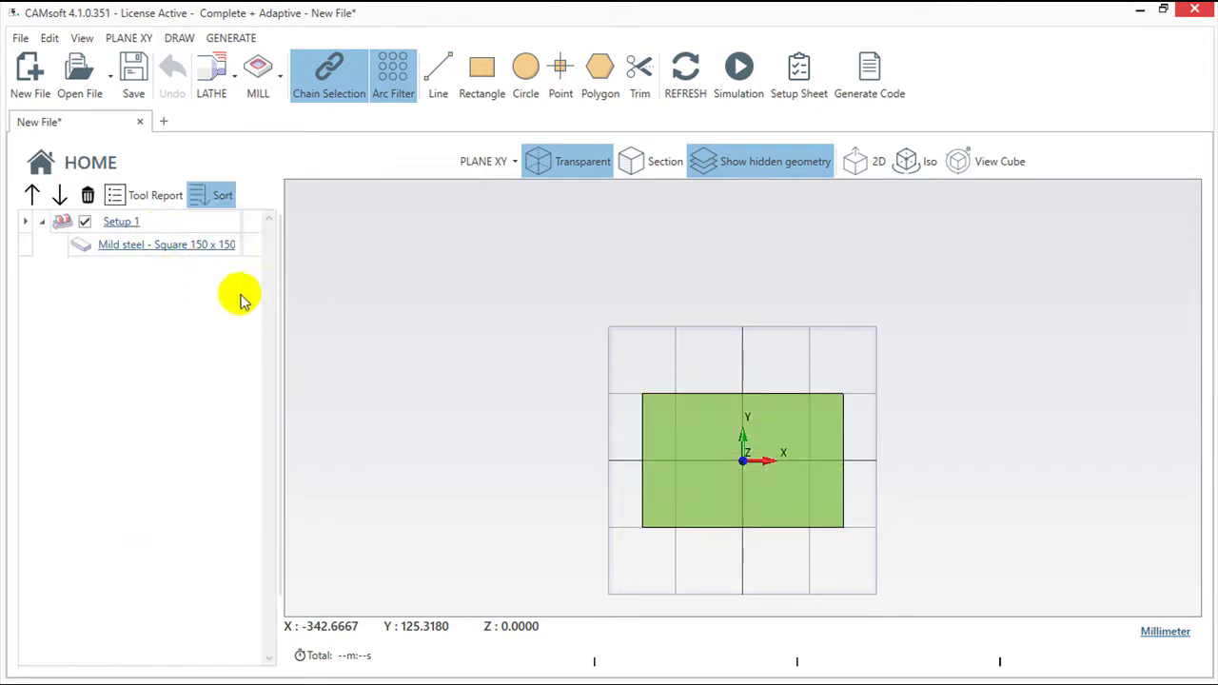
mouse_move(688, 473)
middle_mouse_down()
mouse_move(651, 424)
mouse_move(598, 418)
middle_mouse_up()
scroll(658, 428, "up", 2)
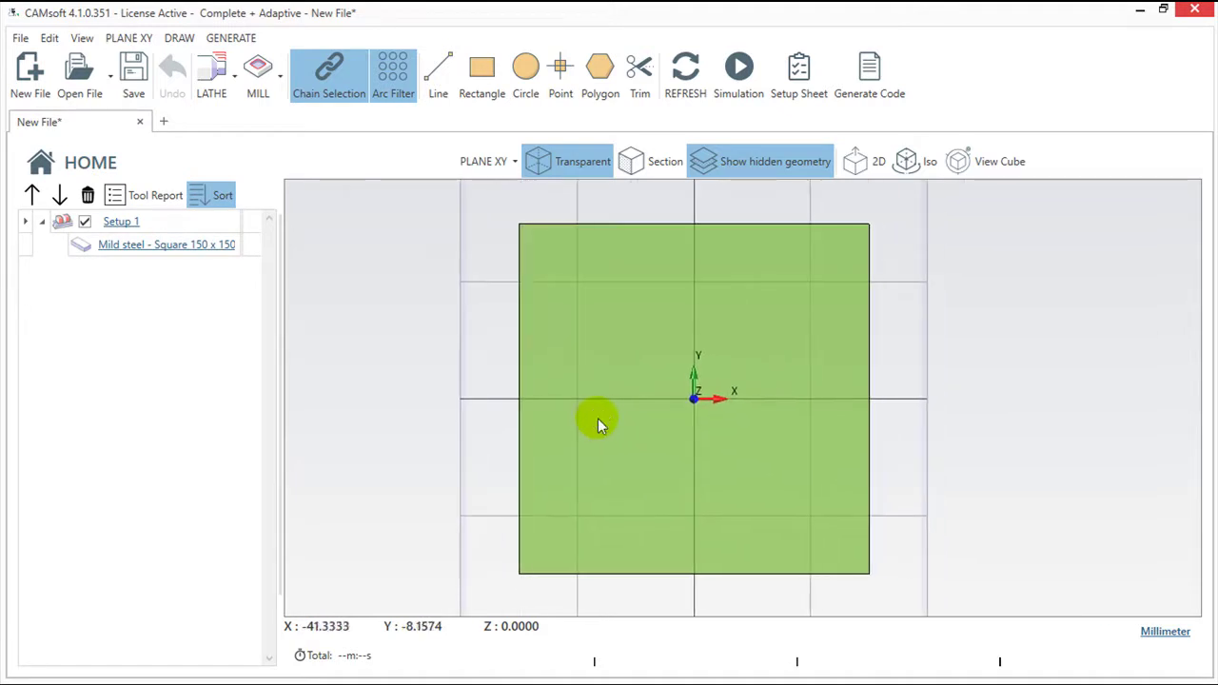
Step: Draw a circle of radius 25 centred at X -40, Y 0, then return Home
left_click(526, 64)
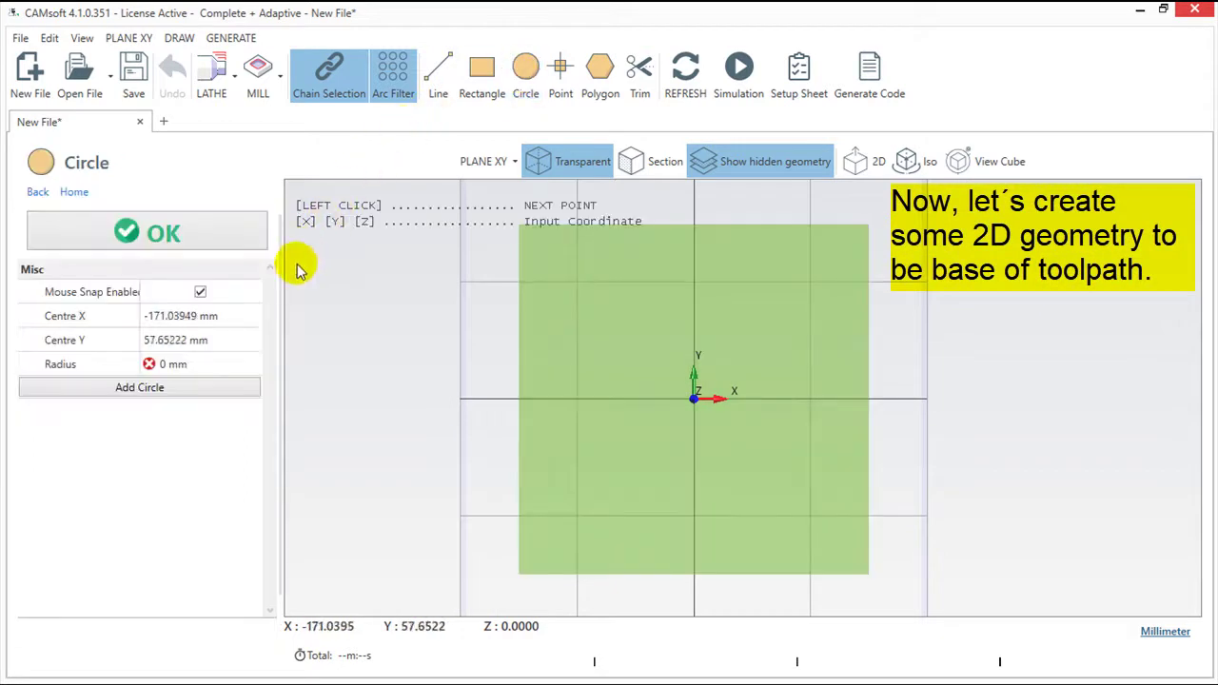
left_click(239, 318)
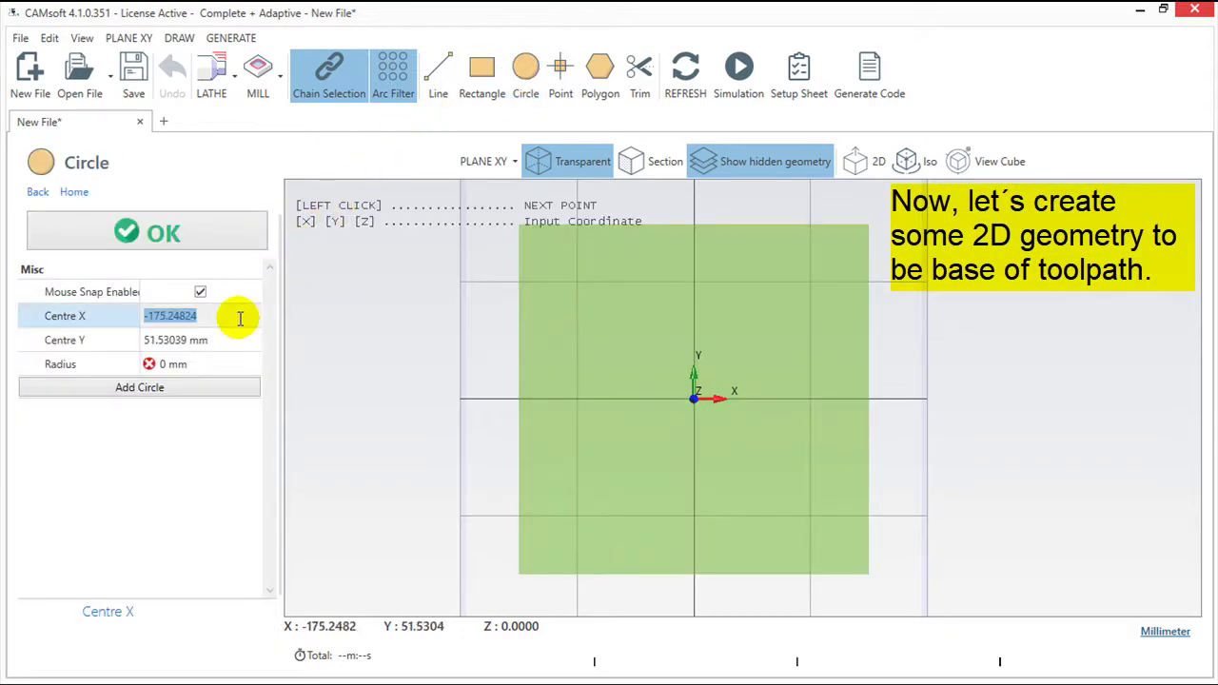
type("-40")
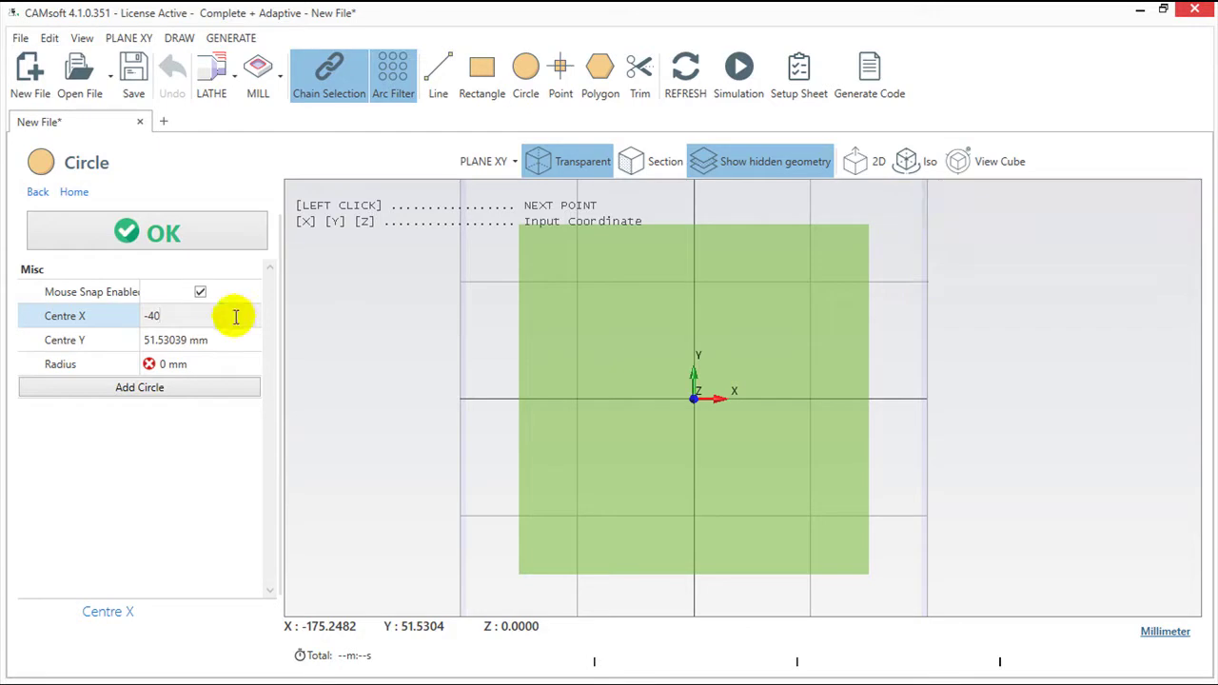
left_click(227, 340)
type("0")
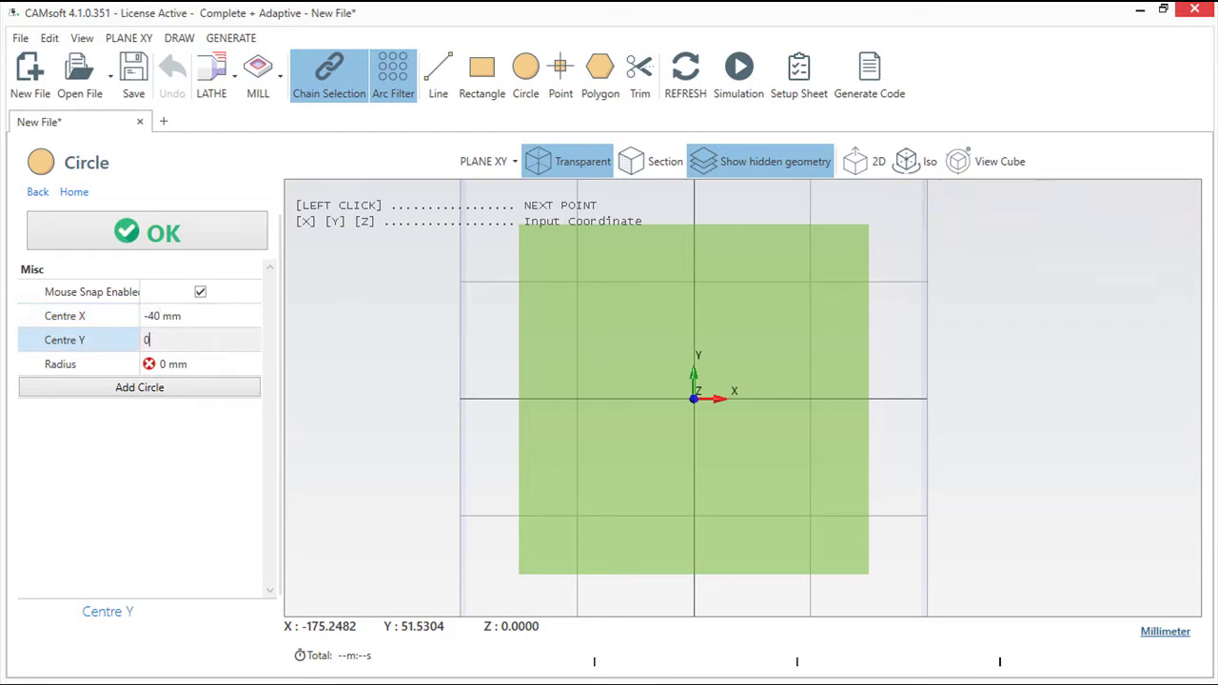
left_click(225, 364)
type("25")
left_click(176, 235)
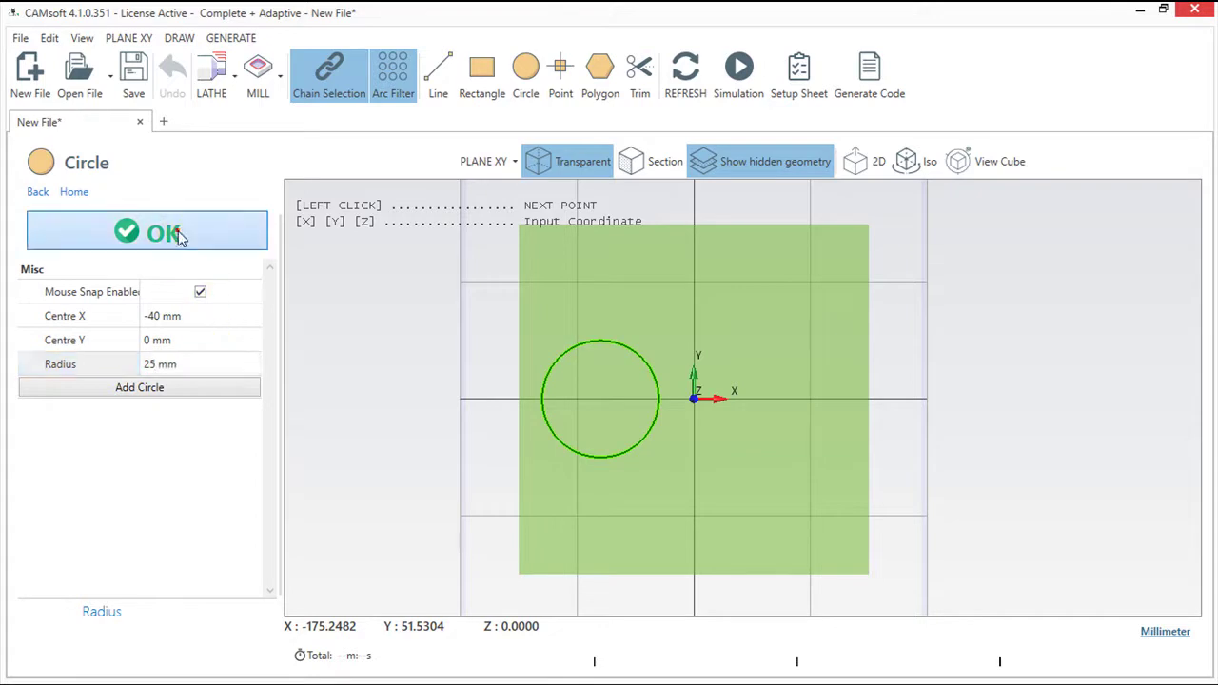
left_click(179, 236)
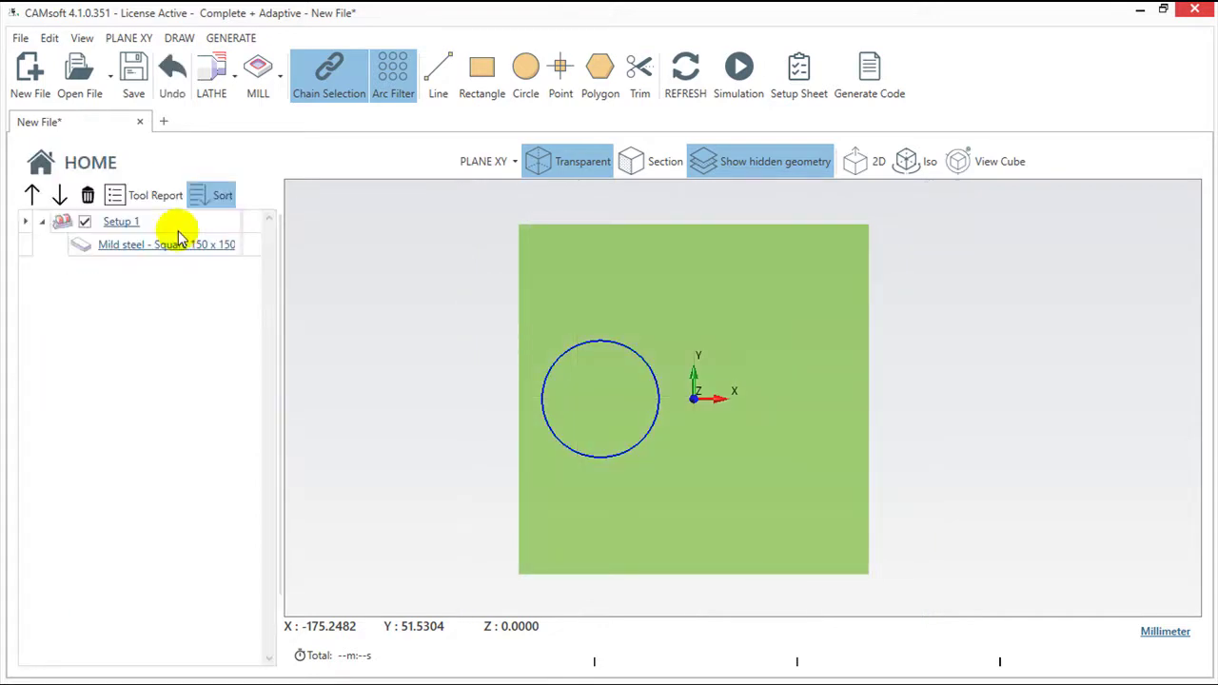
Step: Draw the mirrored circle of radius 25 at X 40, Y 0, then return Home
left_click(538, 81)
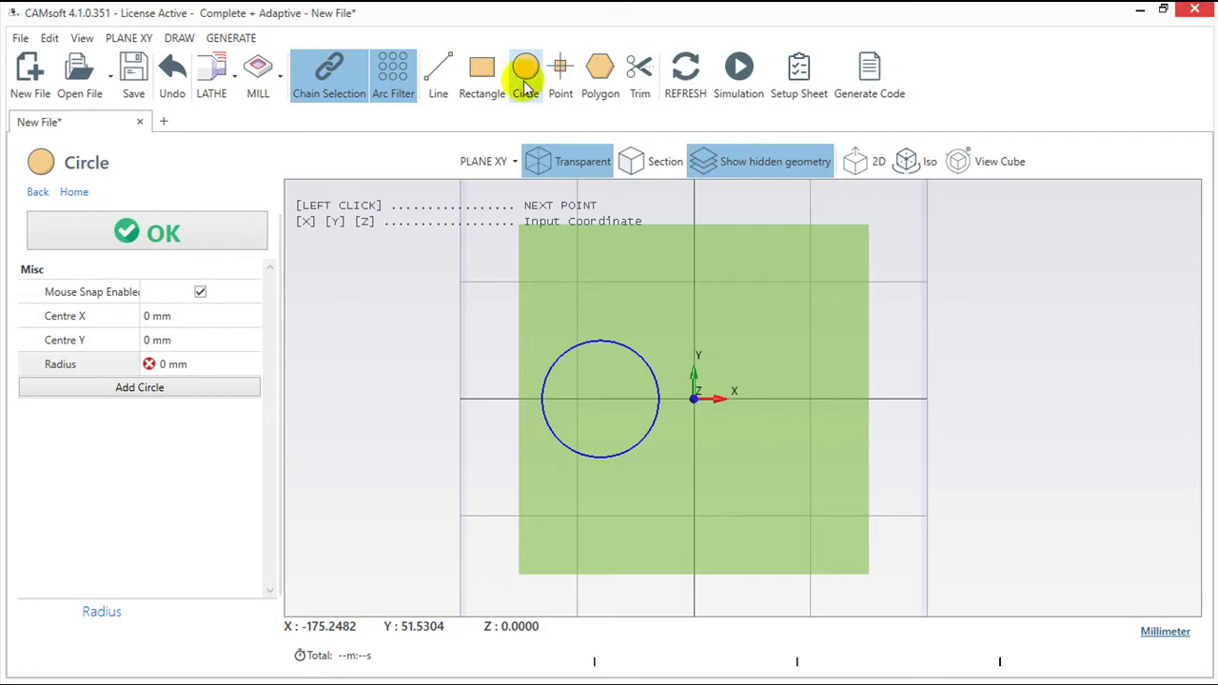
left_click(233, 316)
type("40")
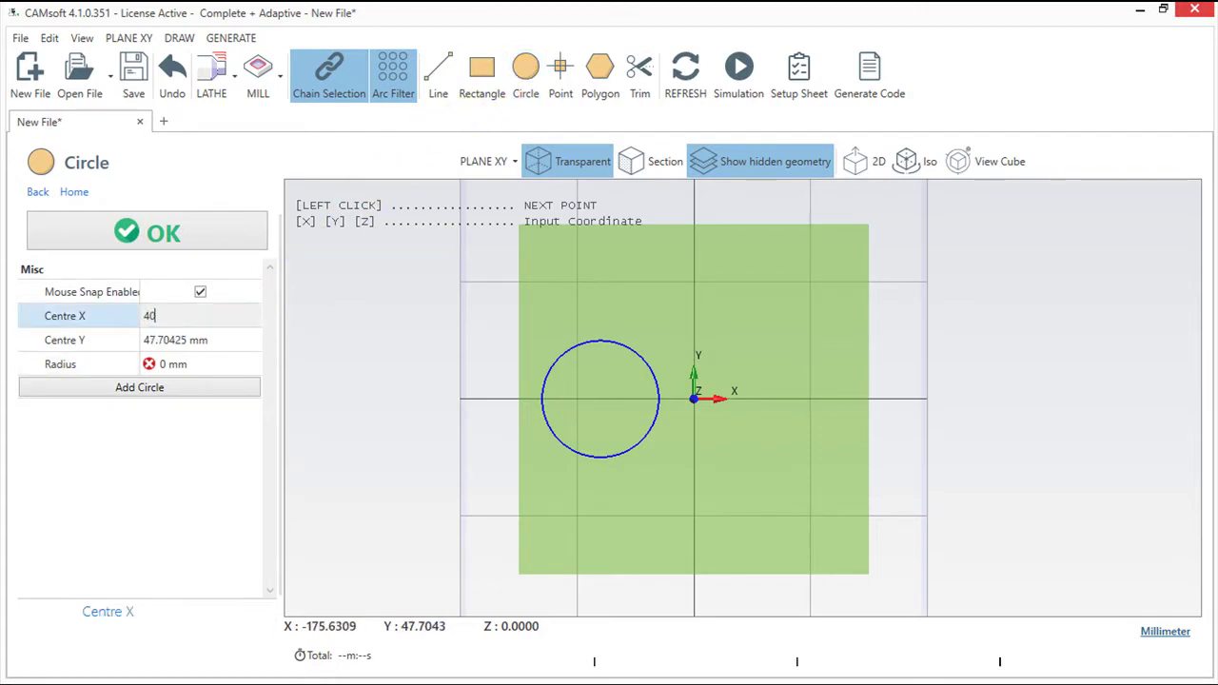
left_click(225, 340)
type("0")
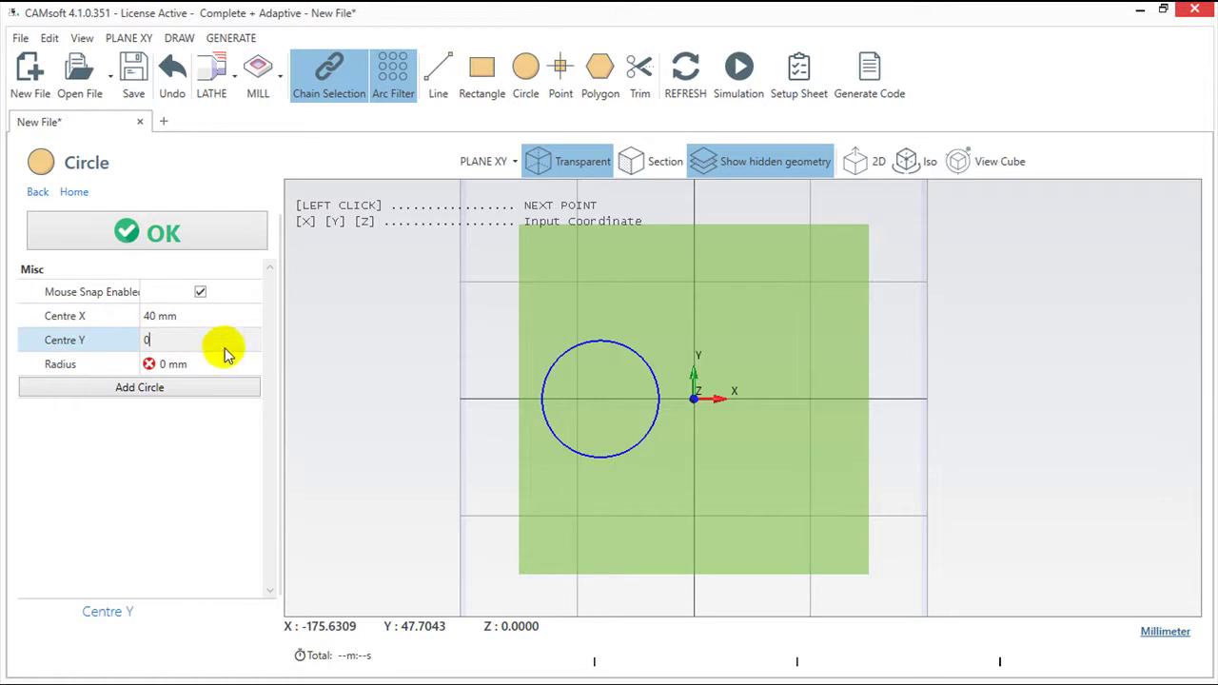
left_click(220, 365)
type("5")
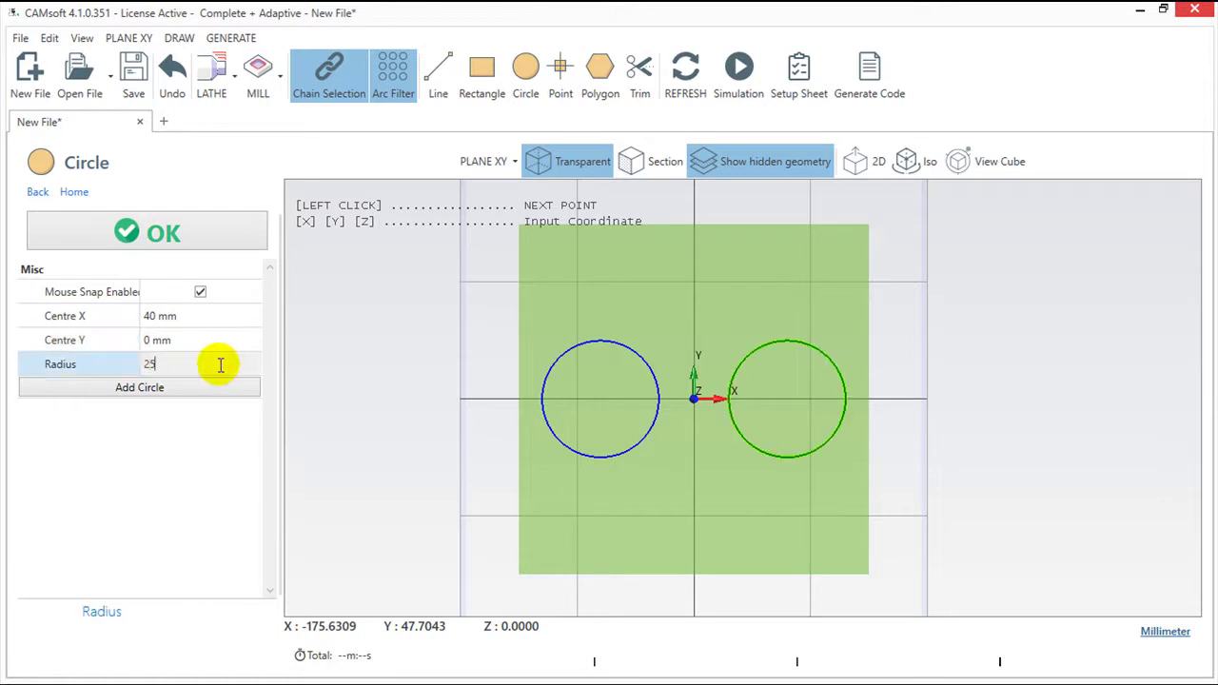
left_click(164, 234)
left_click(164, 233)
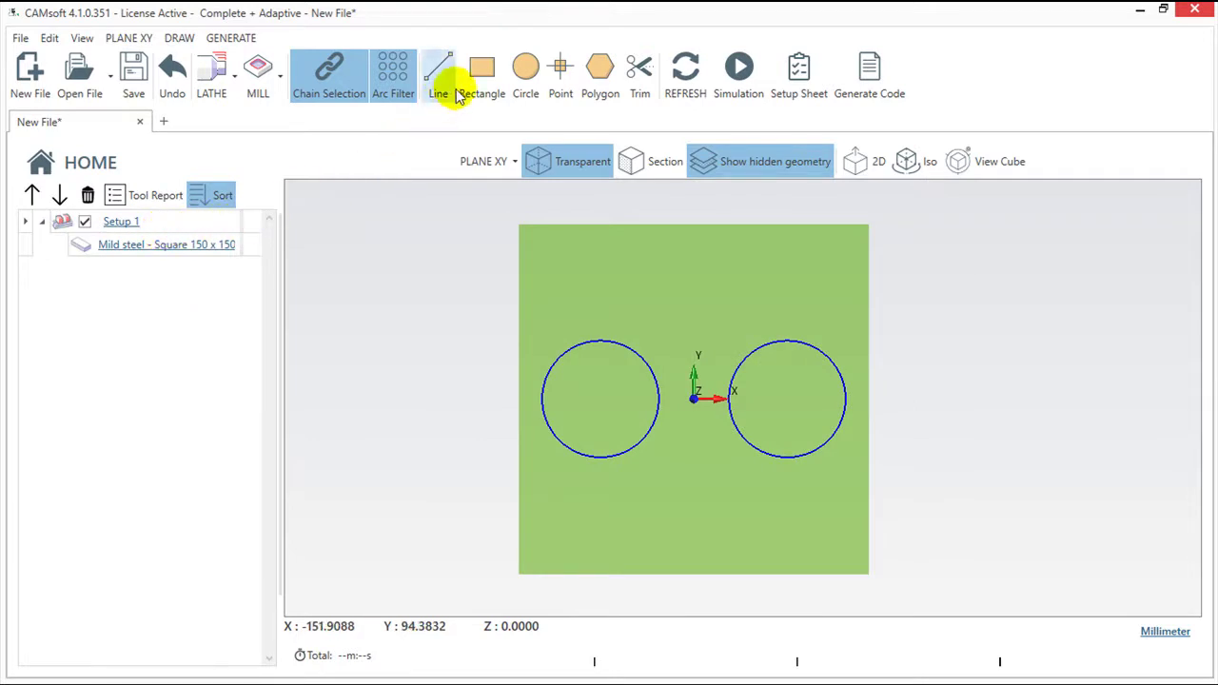
Step: Draw a centre-anchored 80 × 10 mm rectangle at X 0, Y 0 linking the circles
left_click(488, 80)
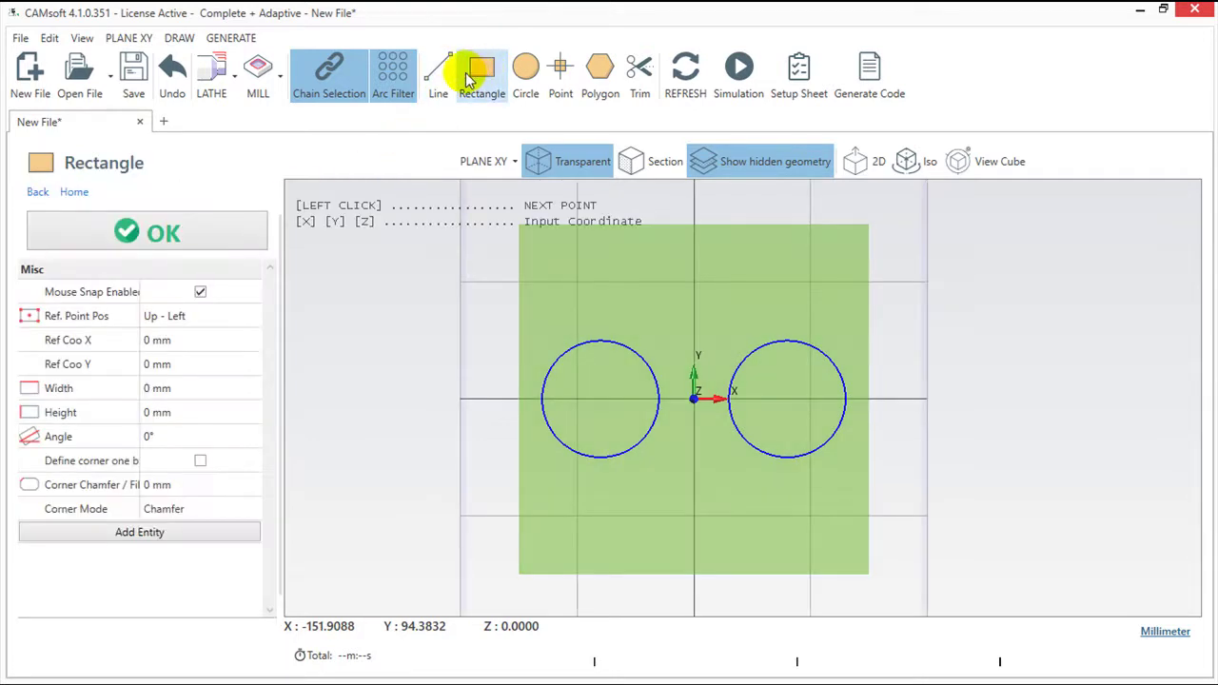
left_click(229, 317)
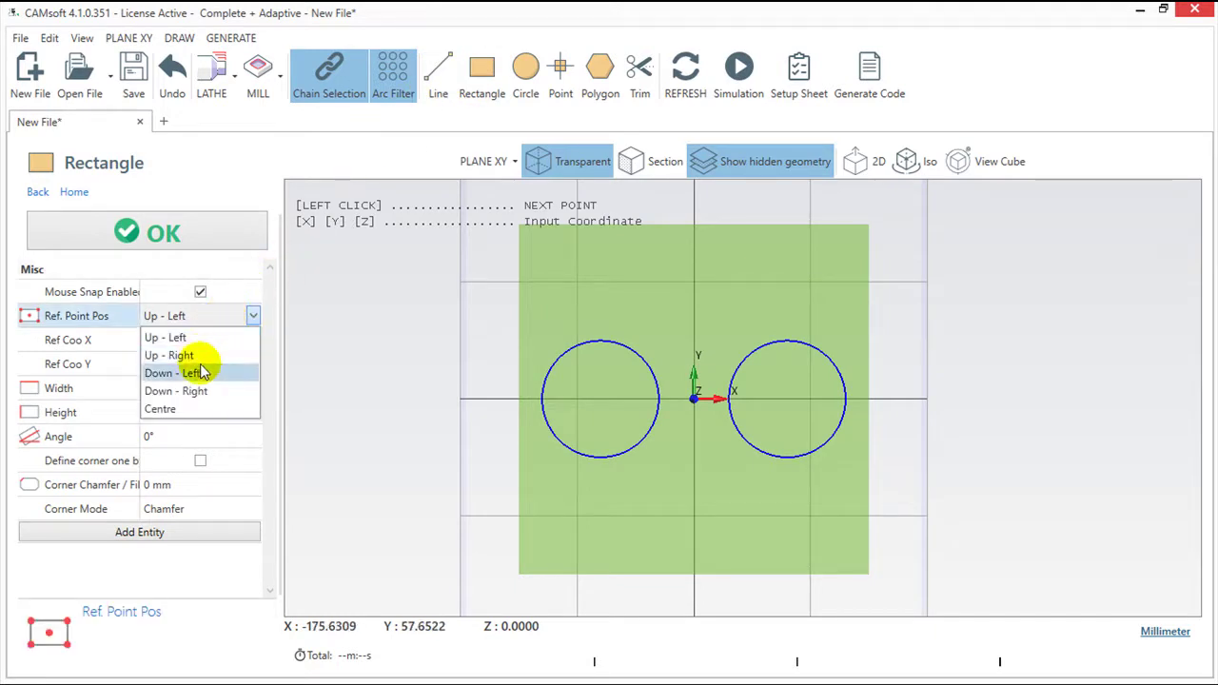
left_click(197, 410)
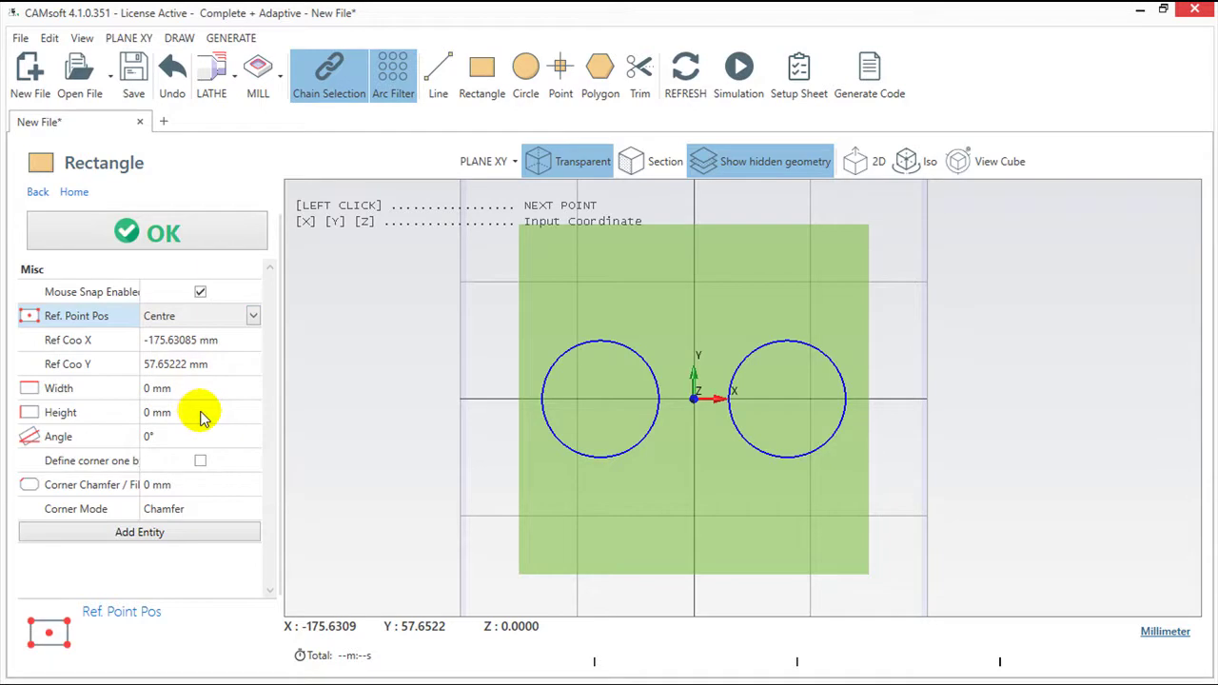
left_click(230, 340)
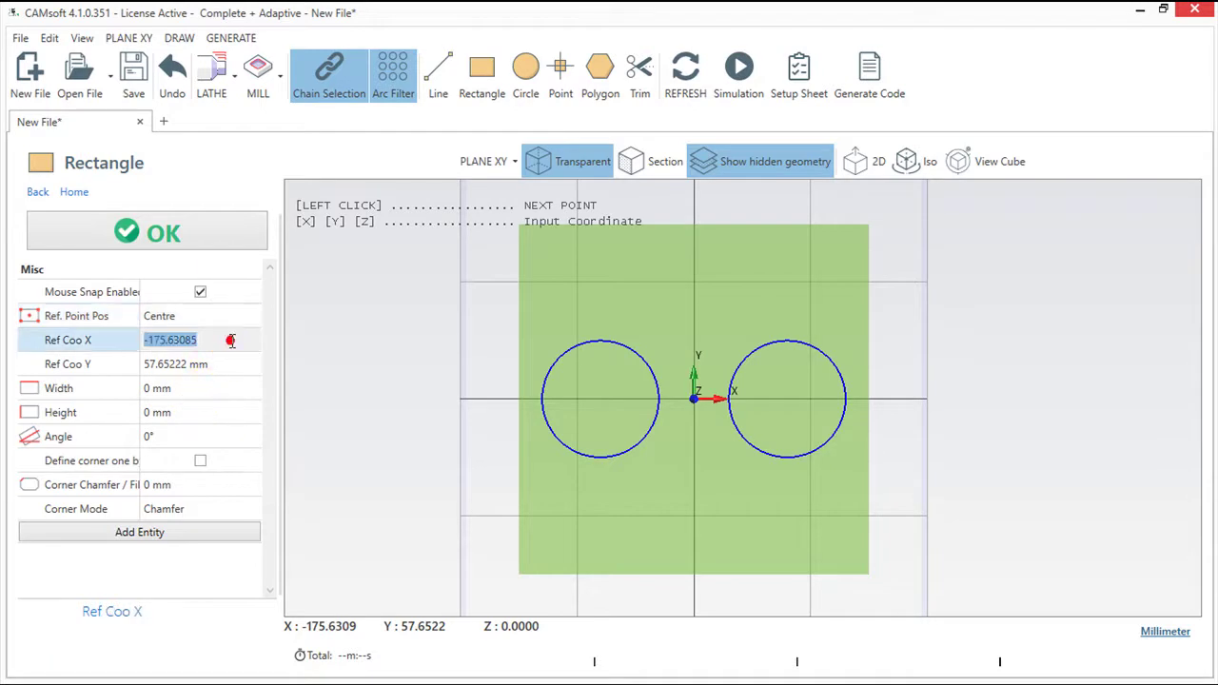
type("0")
left_click(229, 363)
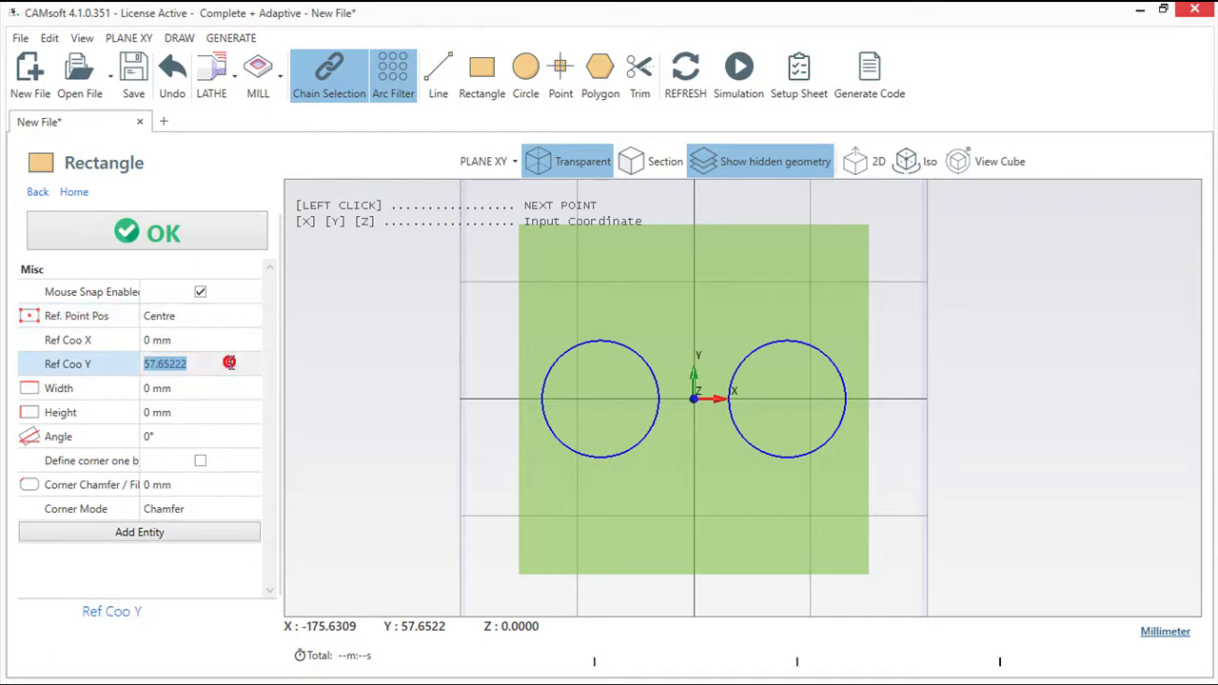
type("0")
left_click(211, 389)
type("80")
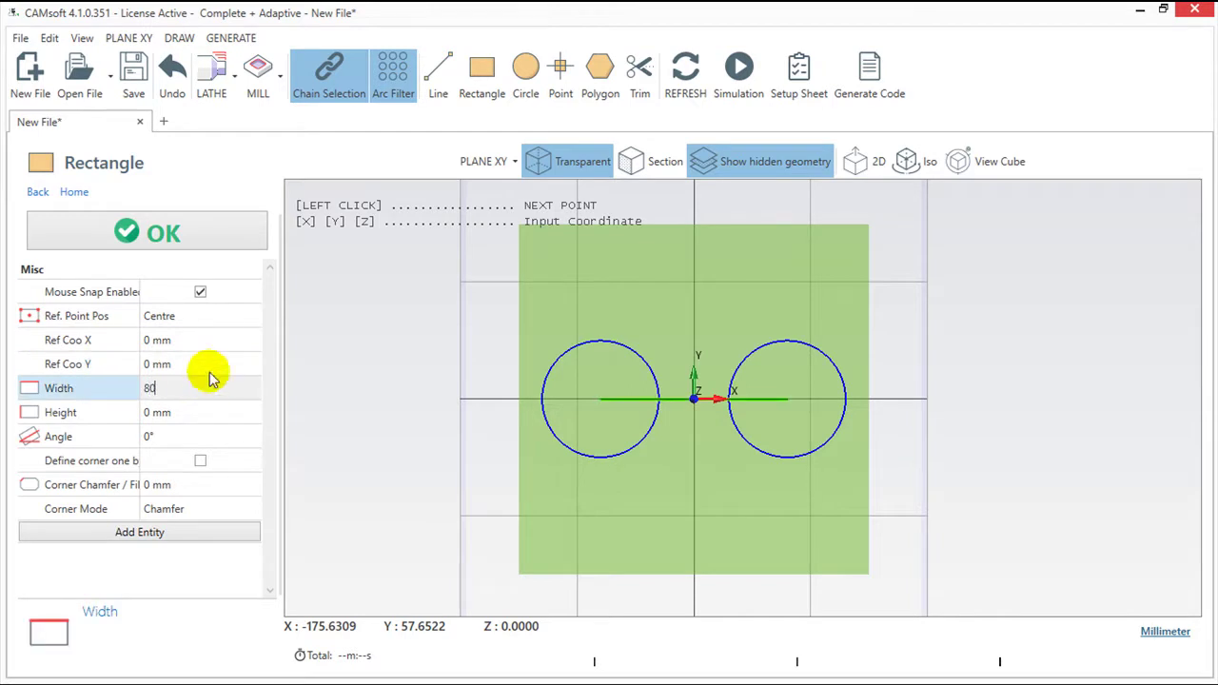
left_click(195, 411)
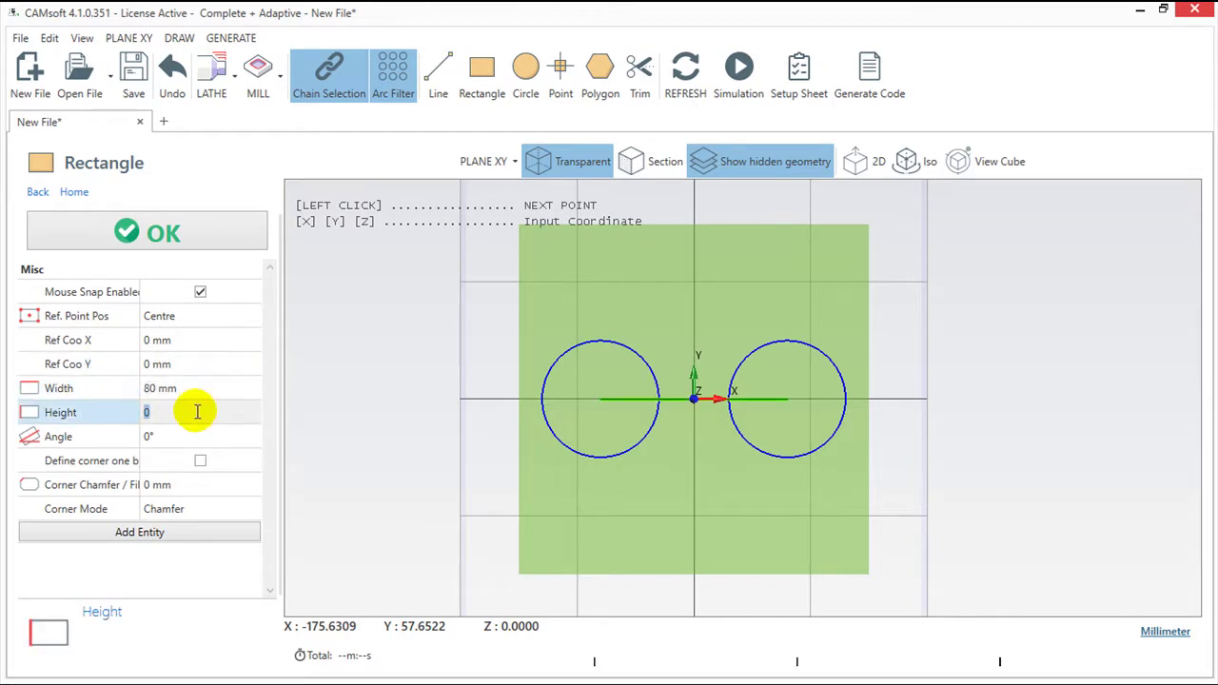
type("10")
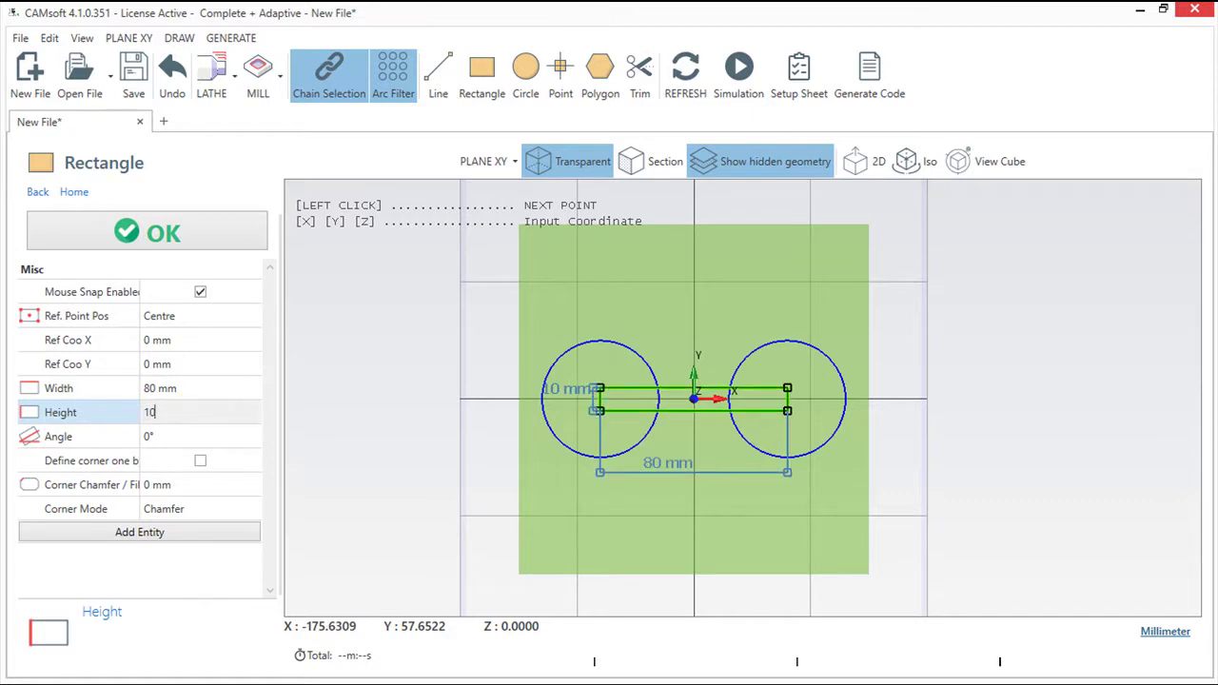
left_click(177, 232)
left_click(177, 234)
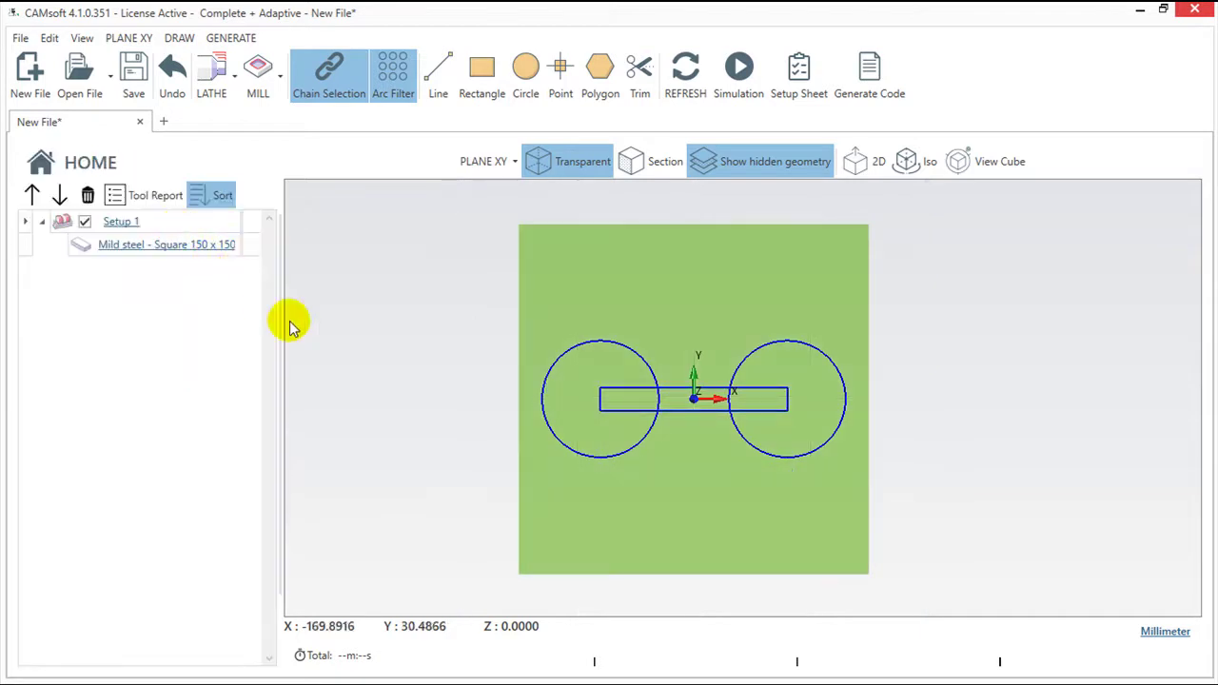
Step: Trim the rectangle edges inside both circles, leaving one dumbbell outline
scroll(713, 535, "up", 2)
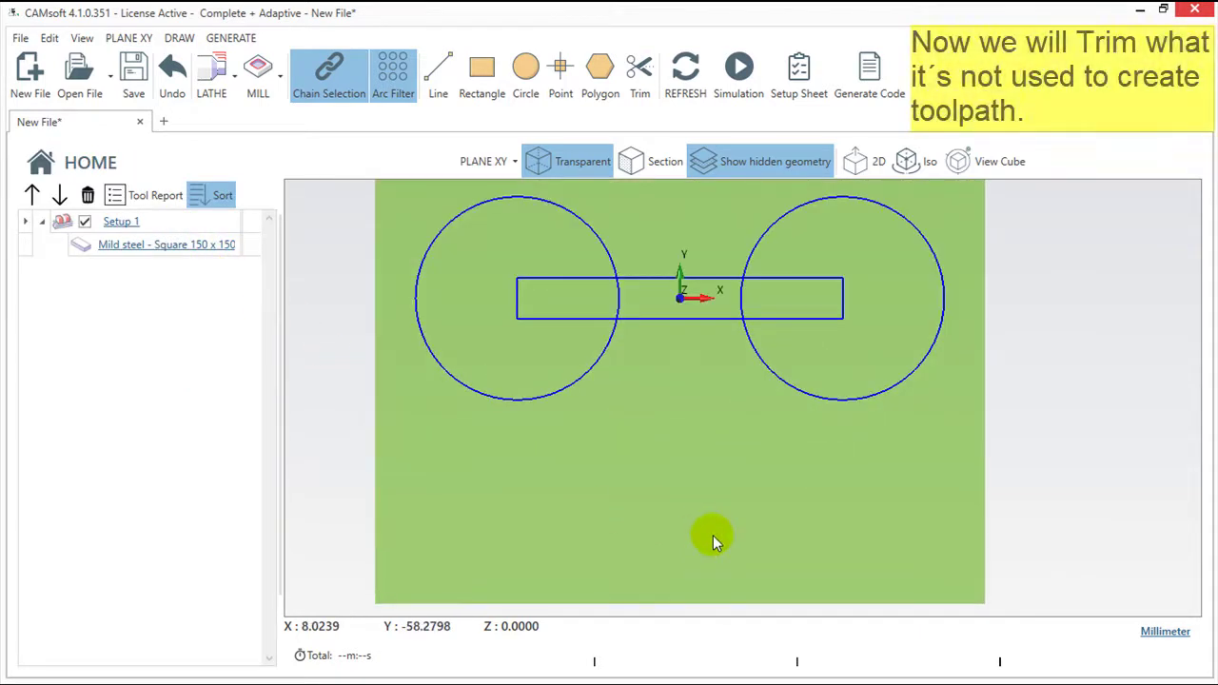
mouse_move(698, 511)
middle_mouse_down()
mouse_move(687, 571)
mouse_move(707, 614)
middle_mouse_up()
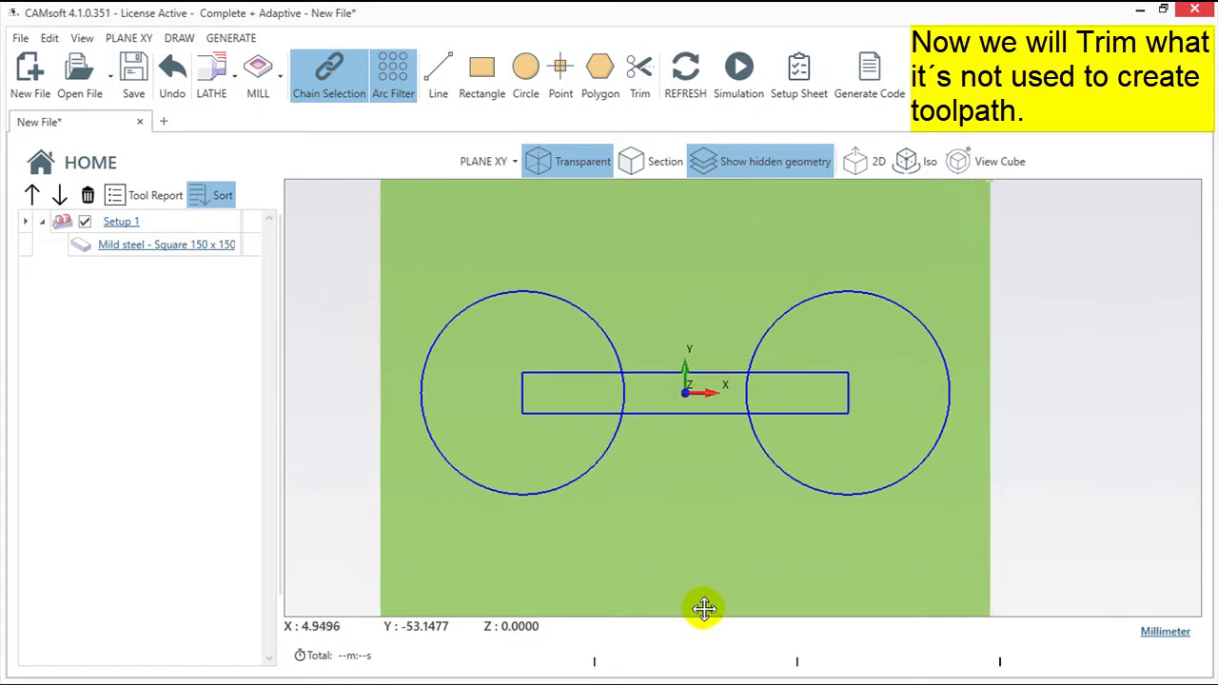
left_click(636, 69)
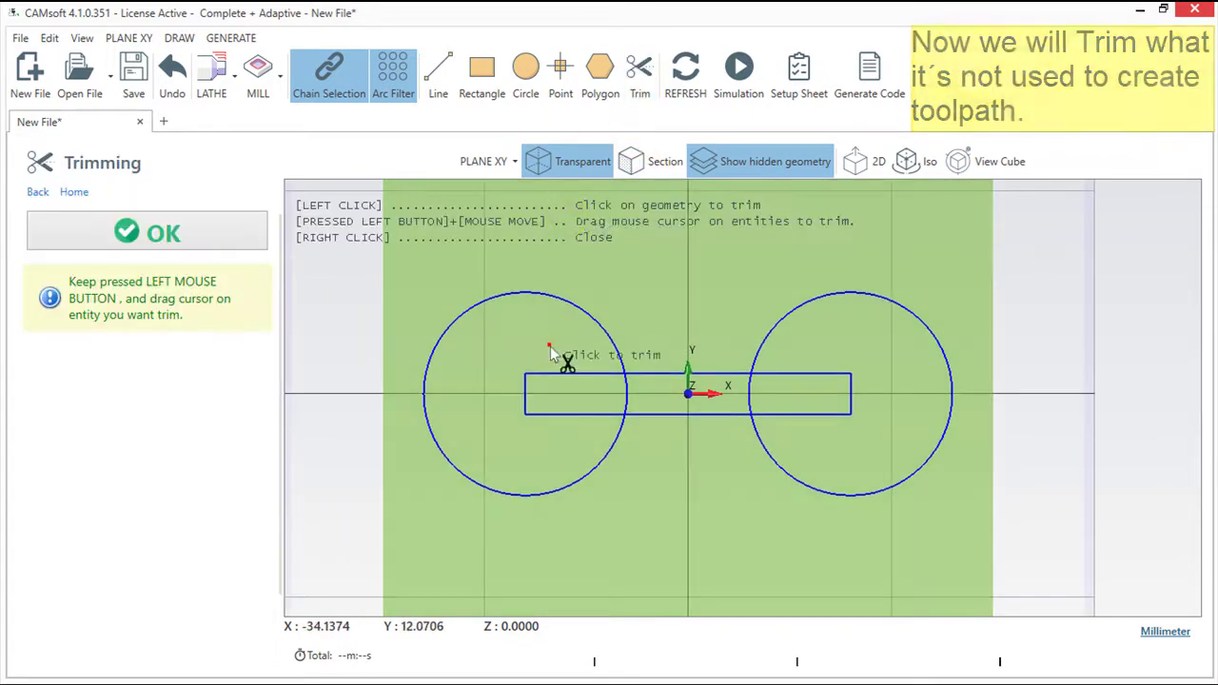
left_click(535, 374)
mouse_move(523, 393)
left_mouse_down()
mouse_move(538, 416)
mouse_move(646, 400)
left_mouse_up()
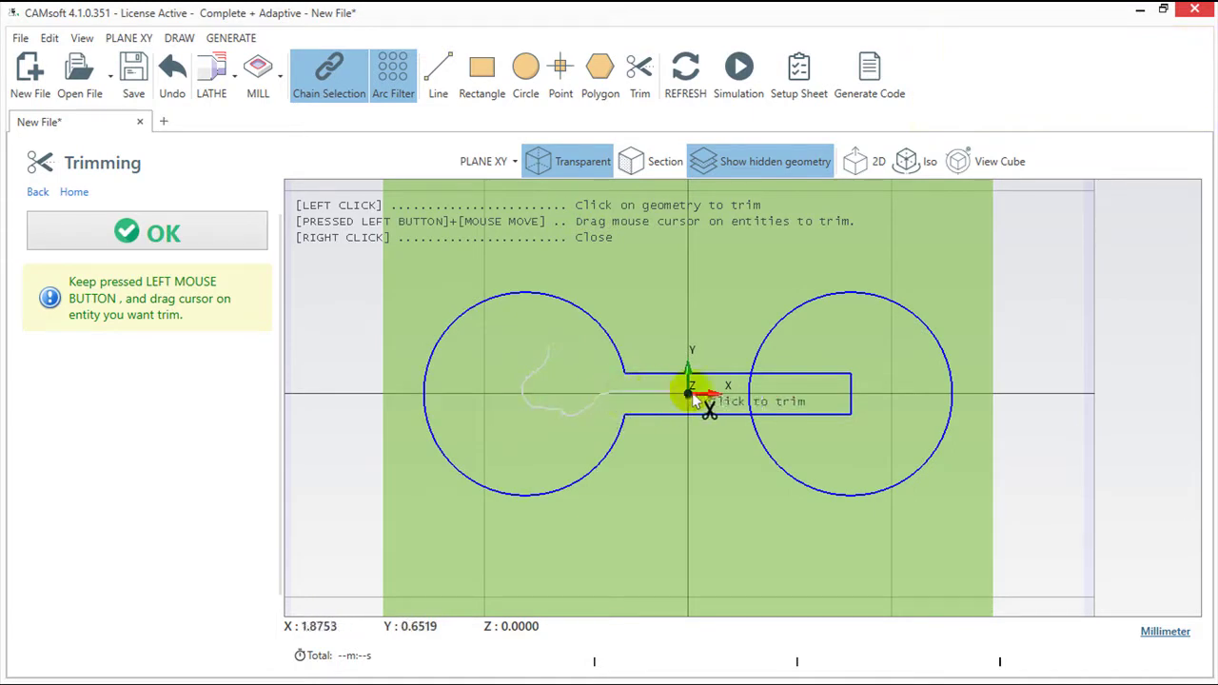
left_click_drag(843, 386, 848, 412)
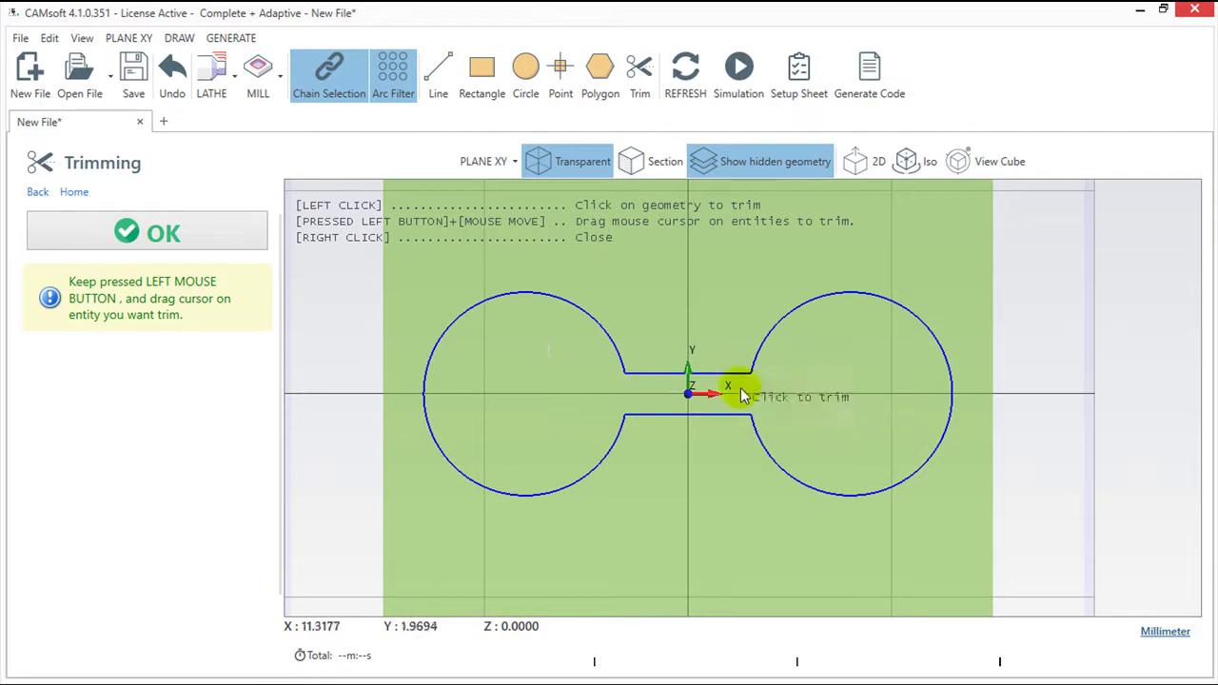
left_click(200, 231)
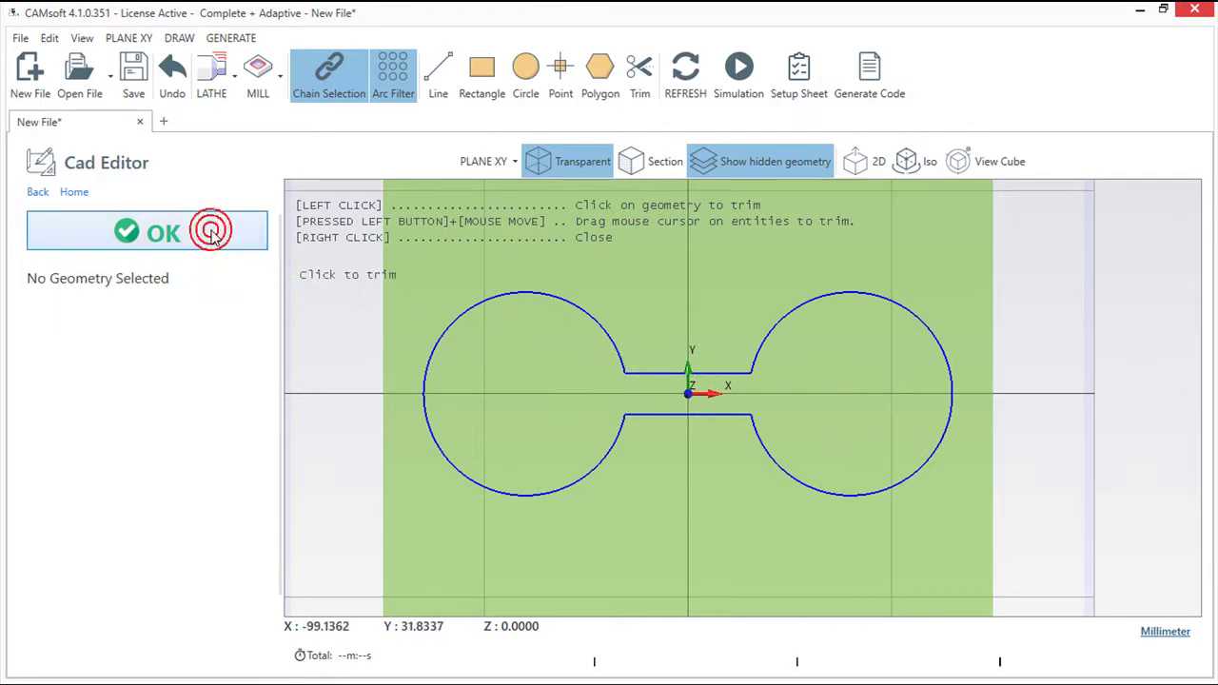
left_click(200, 231)
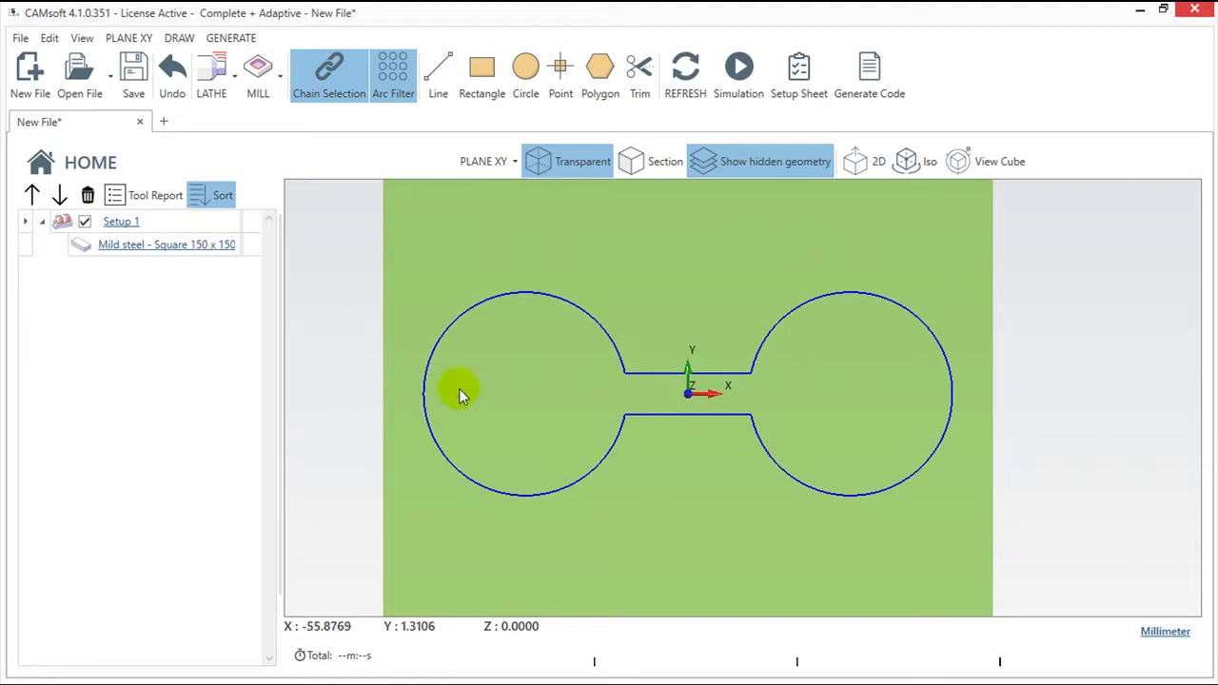
mouse_move(603, 536)
middle_mouse_down()
mouse_move(580, 467)
mouse_move(720, 476)
mouse_move(762, 456)
mouse_move(747, 391)
mouse_move(726, 389)
middle_mouse_up()
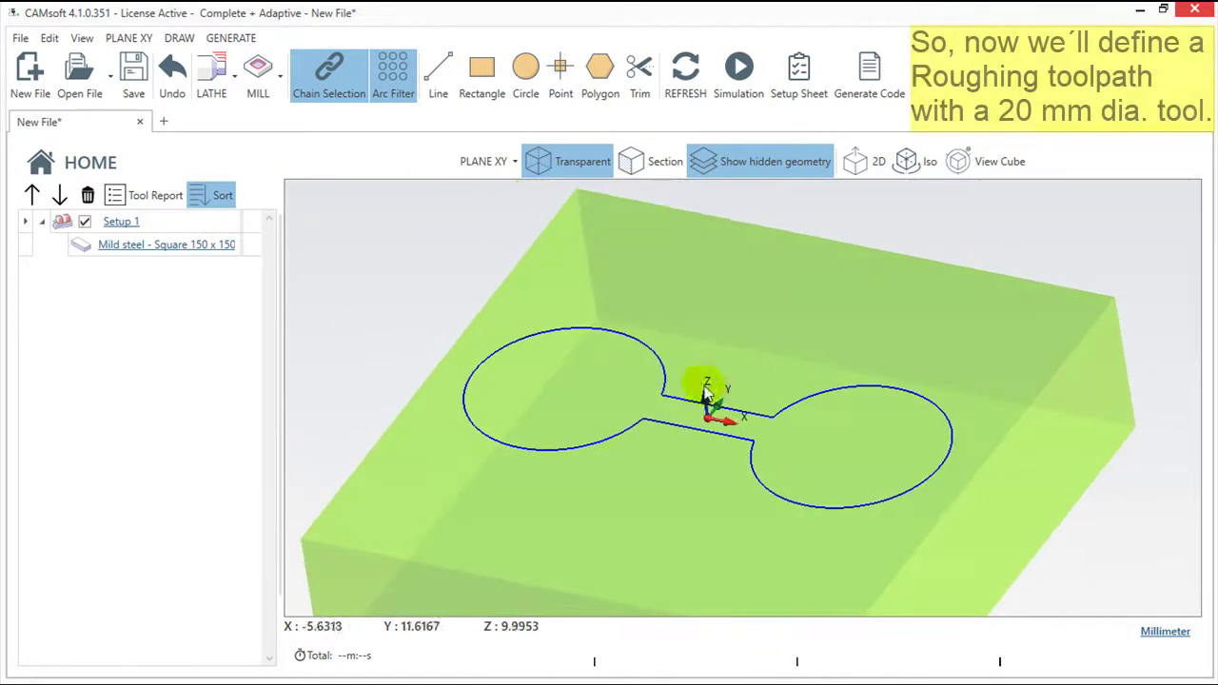
Step: Create a Pocket roughing operation using the existing dumbbell contour
left_click(280, 80)
mouse_move(314, 263)
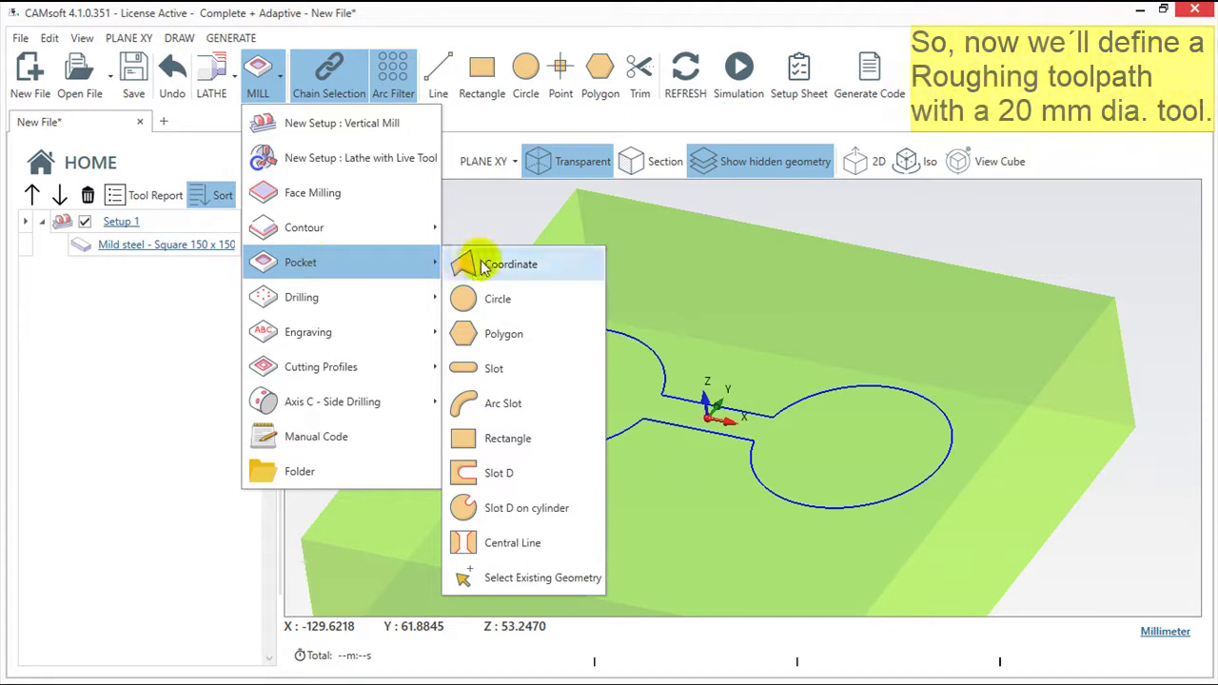
left_click(525, 580)
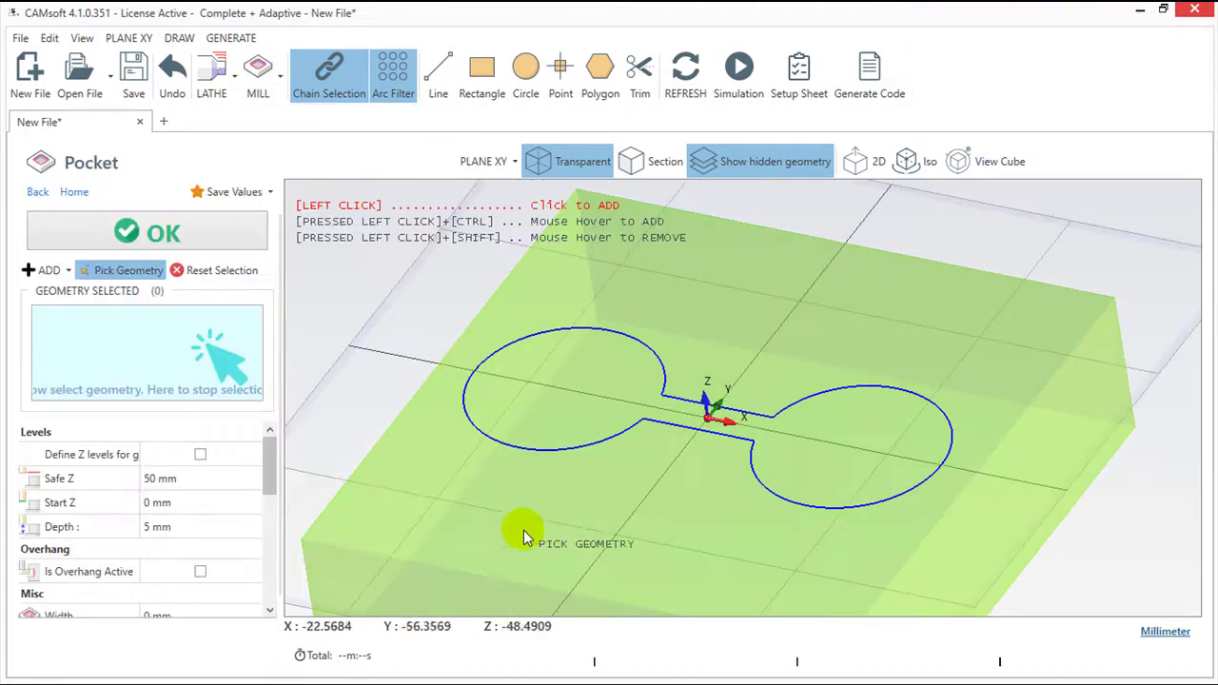
left_click(531, 456)
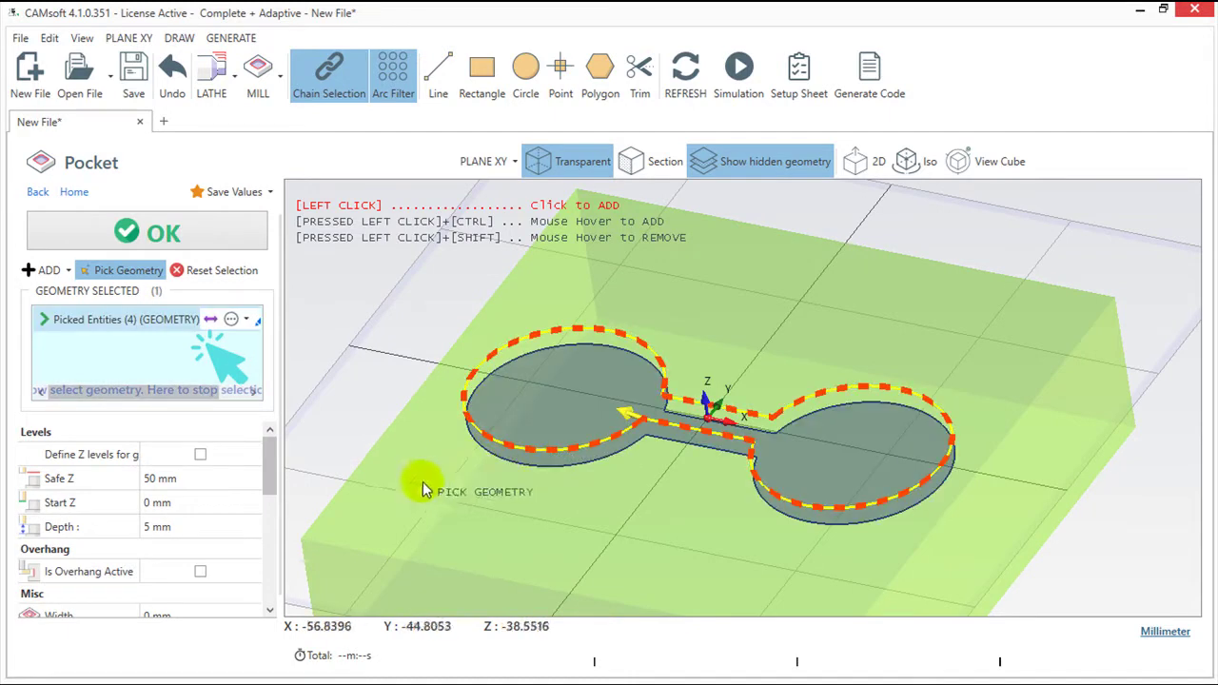
left_click(157, 231)
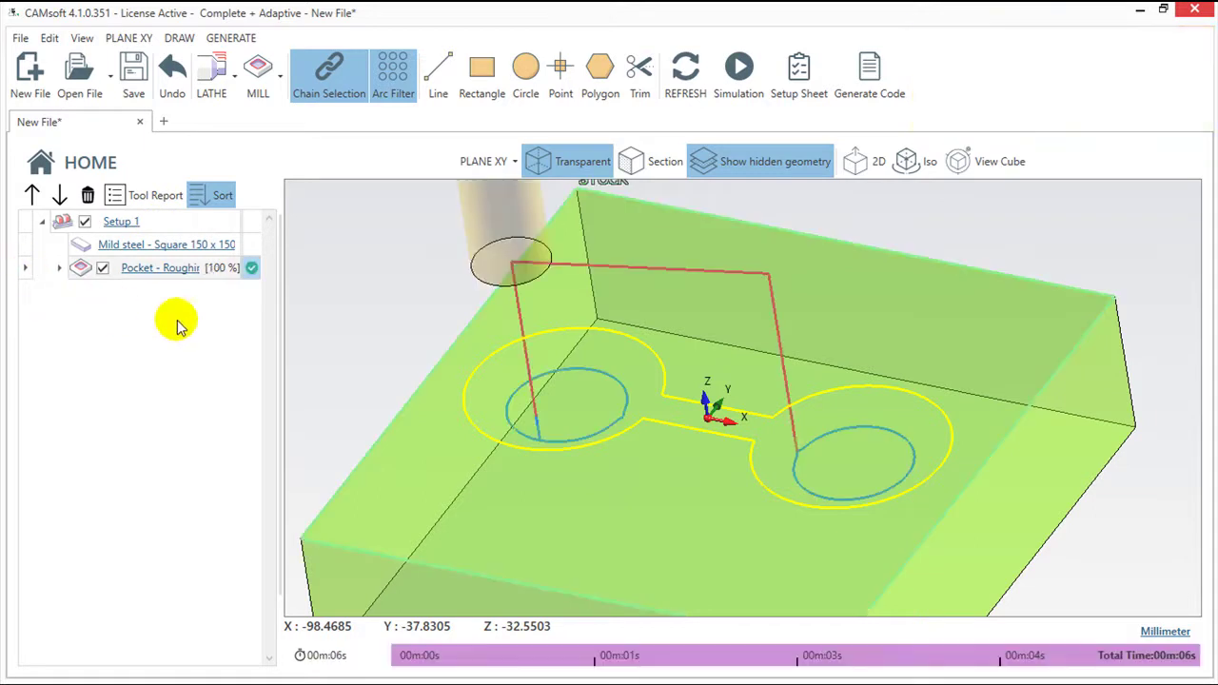
middle_click_drag(1101, 490, 1119, 528)
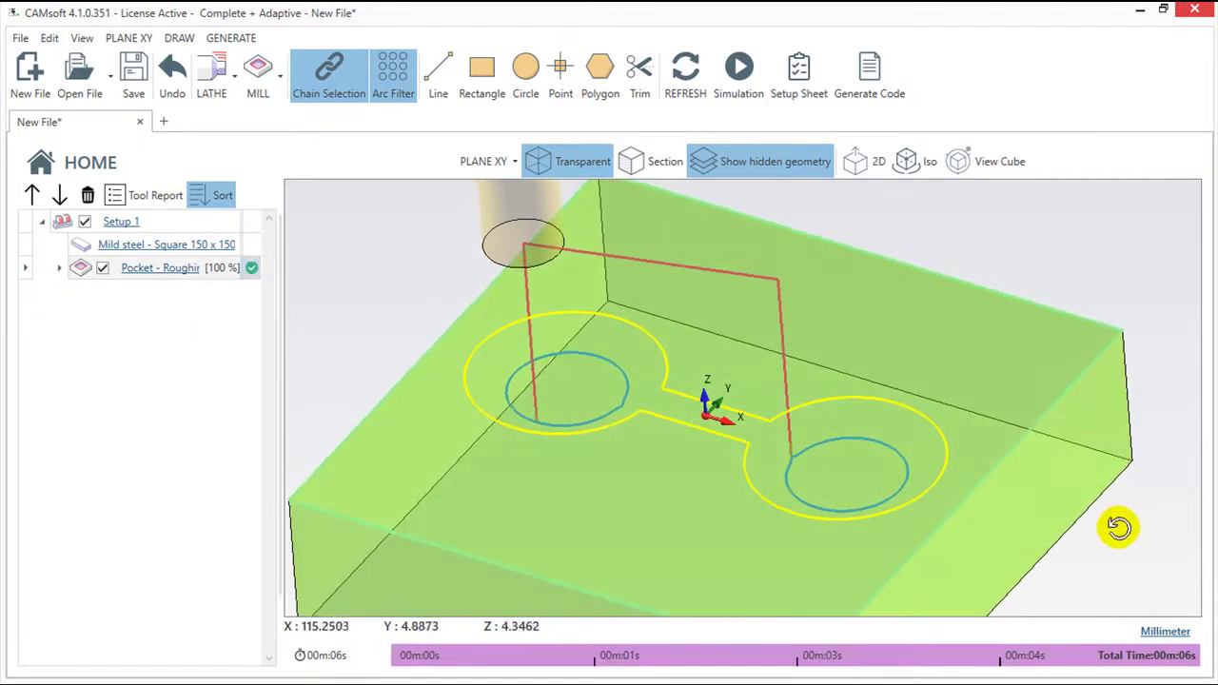
scroll(839, 462, "up", 3)
mouse_move(839, 468)
middle_mouse_down()
mouse_move(846, 457)
mouse_move(889, 473)
mouse_move(874, 469)
middle_mouse_up()
scroll(891, 474, "up", 1)
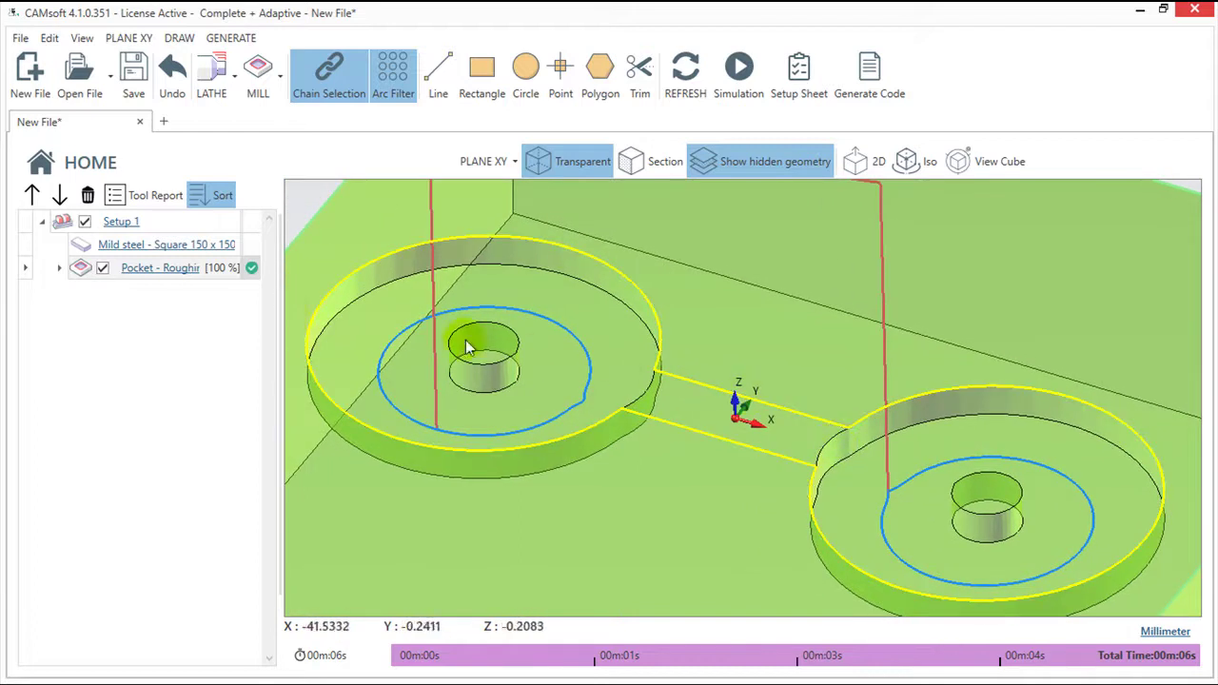
Step: Enable Re-Machining in Manual Mode: 20 mm previous mill, 0 mm XY allowance, Keep Tool Down
left_click(168, 273)
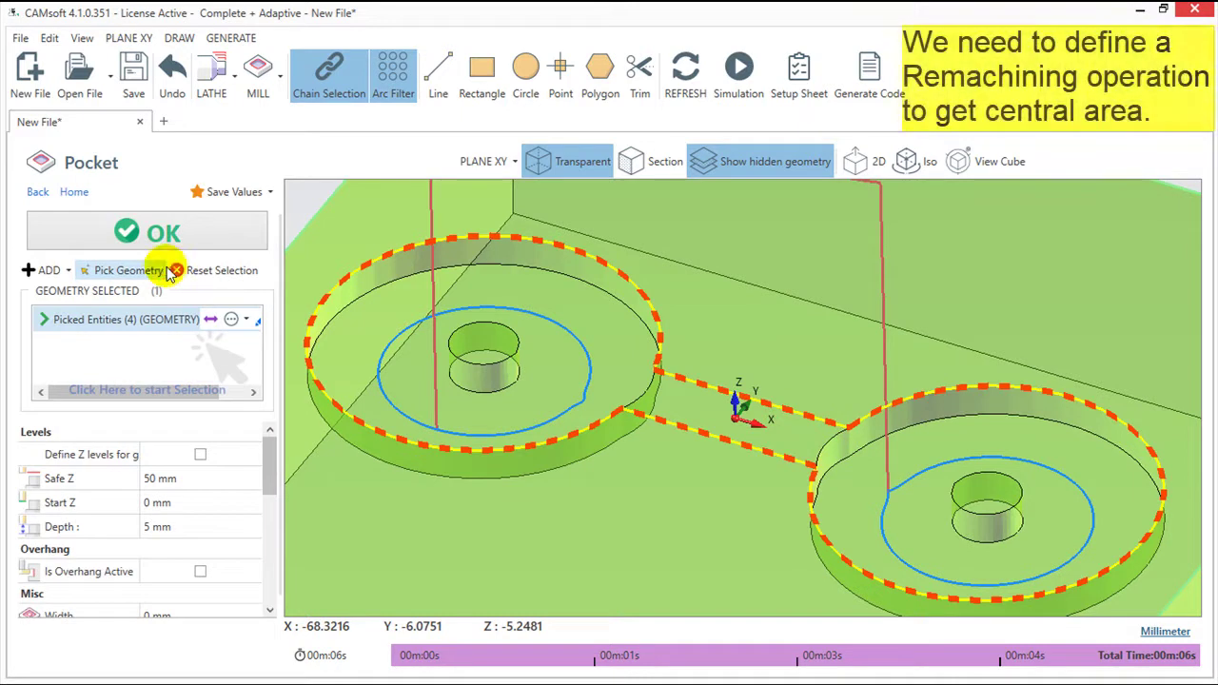
left_click_drag(270, 462, 273, 581)
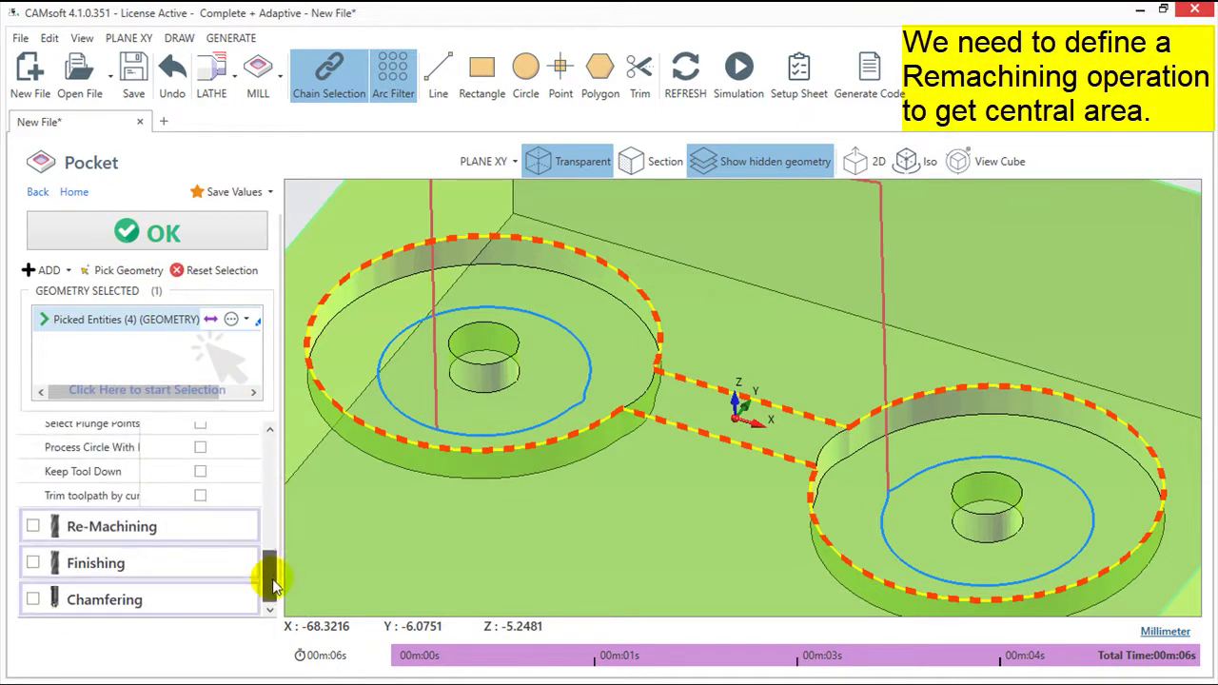
left_click(32, 525)
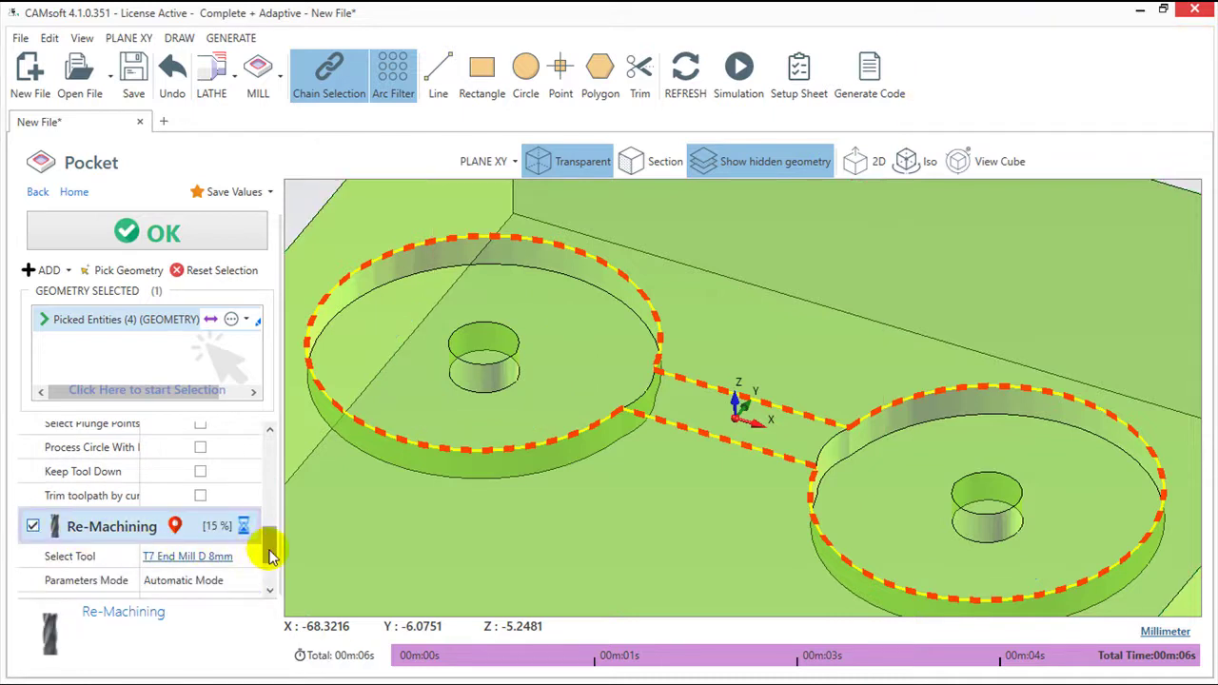
left_click_drag(270, 552, 273, 567)
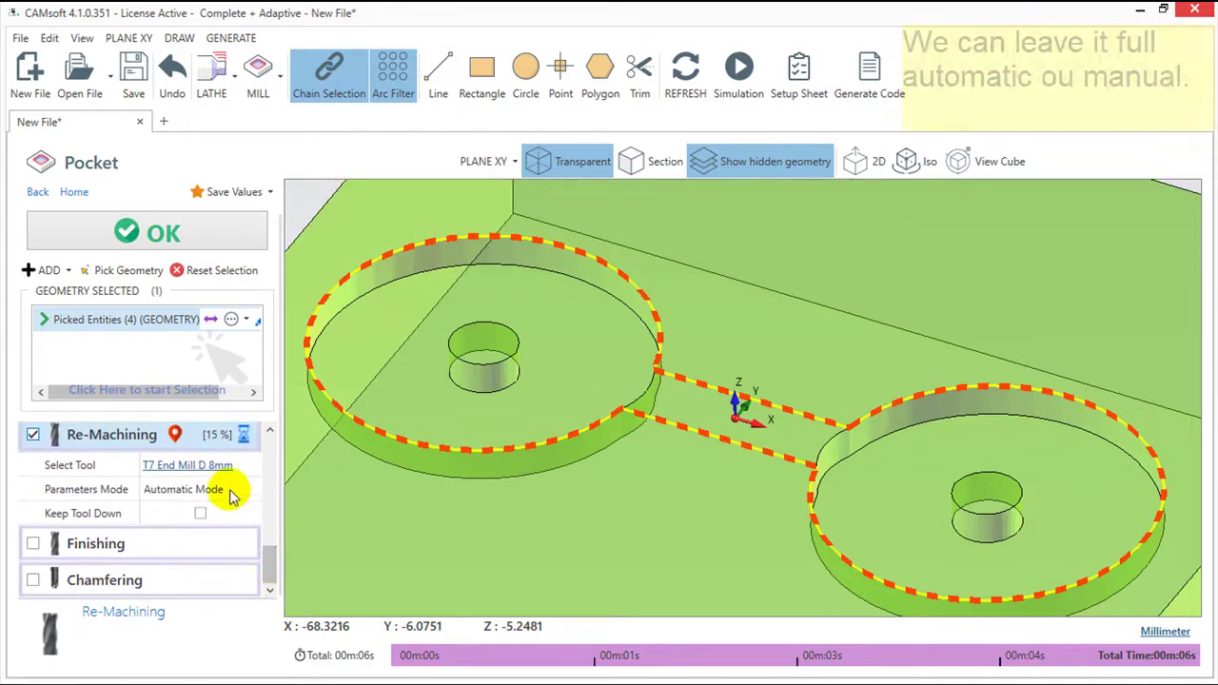
left_click(230, 490)
left_click(217, 529)
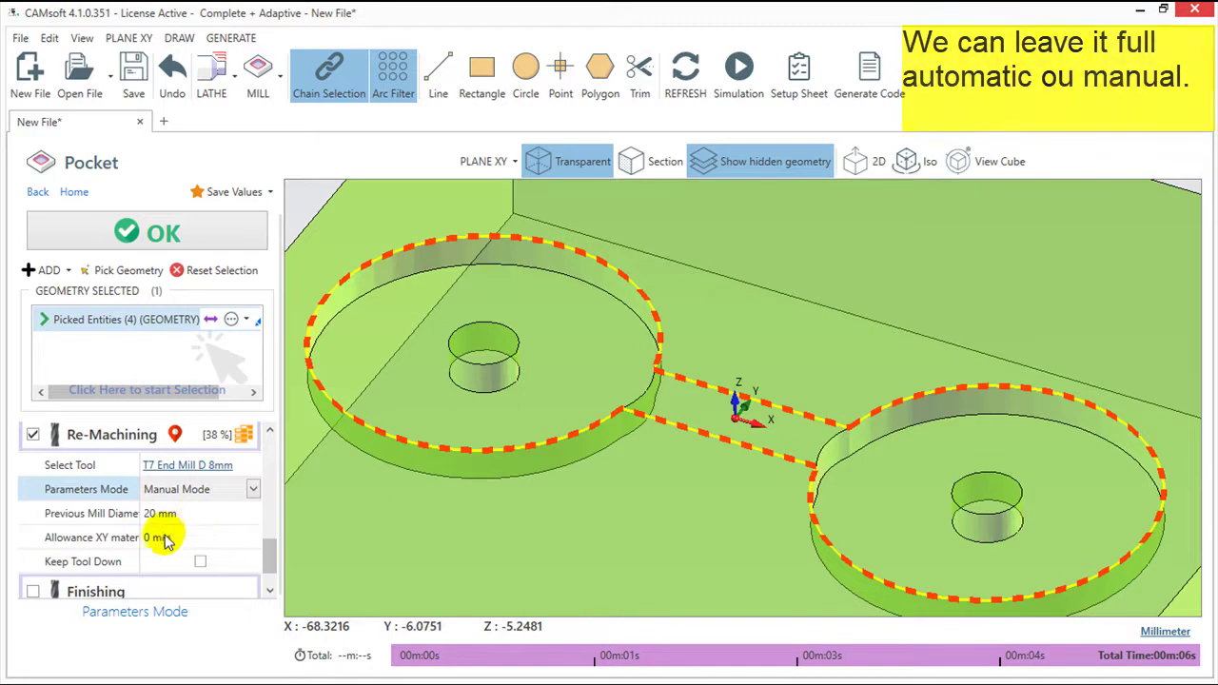
left_click(195, 514)
left_click(197, 537)
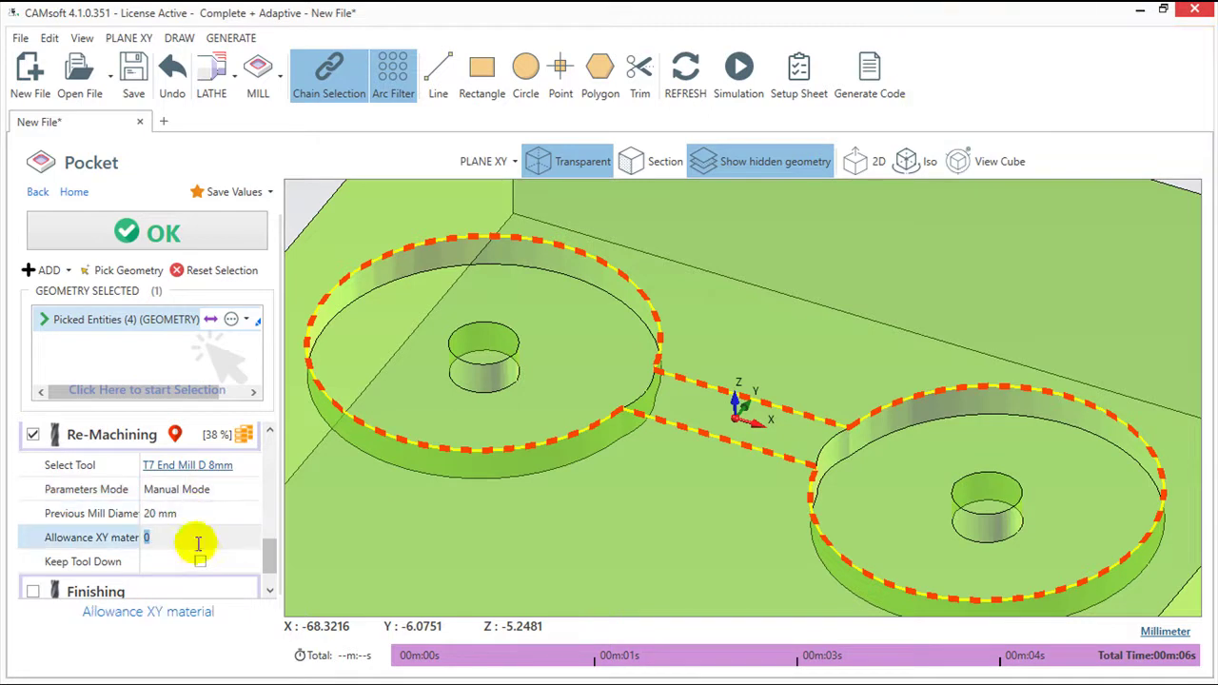
left_click(201, 563)
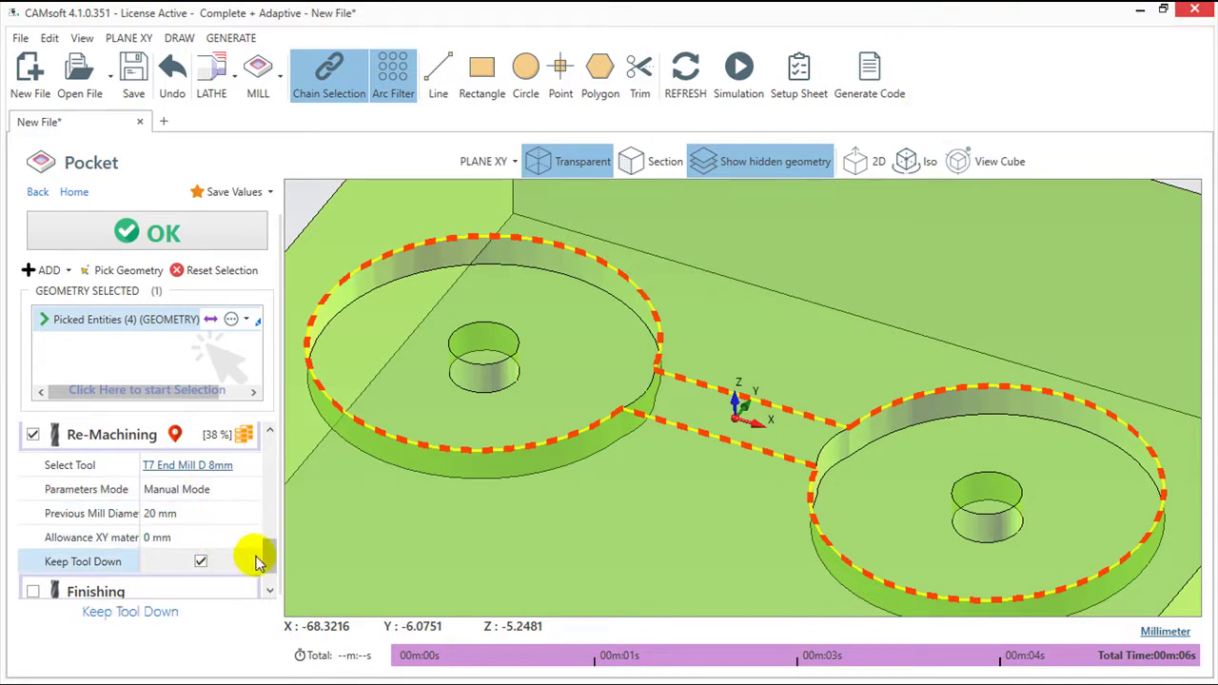
left_click_drag(271, 561, 271, 550)
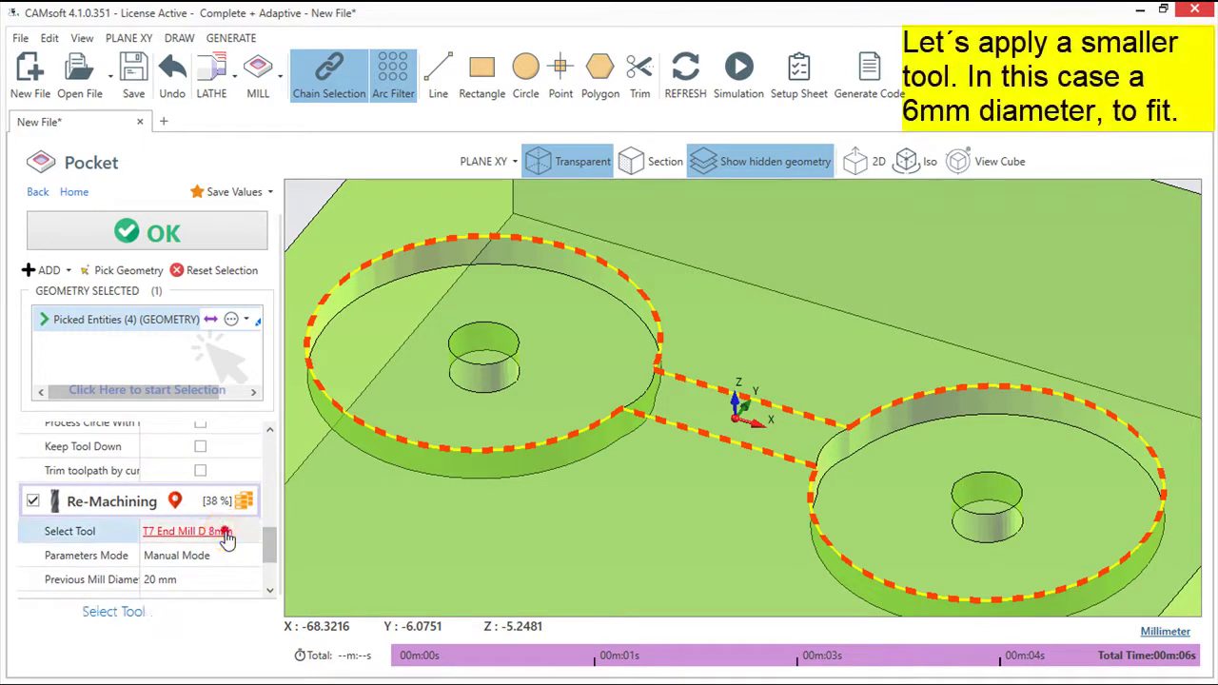
Step: Assign the T6 6 mm end mill to the re-machining pass
left_click(226, 533)
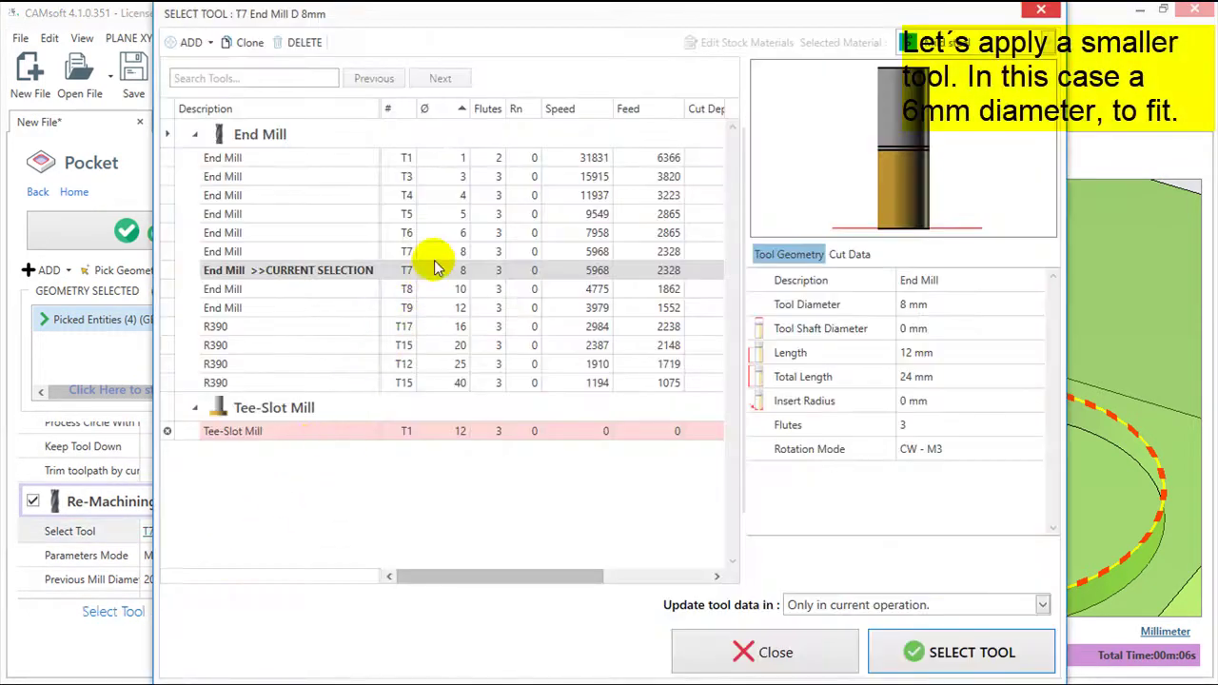
left_click(447, 234)
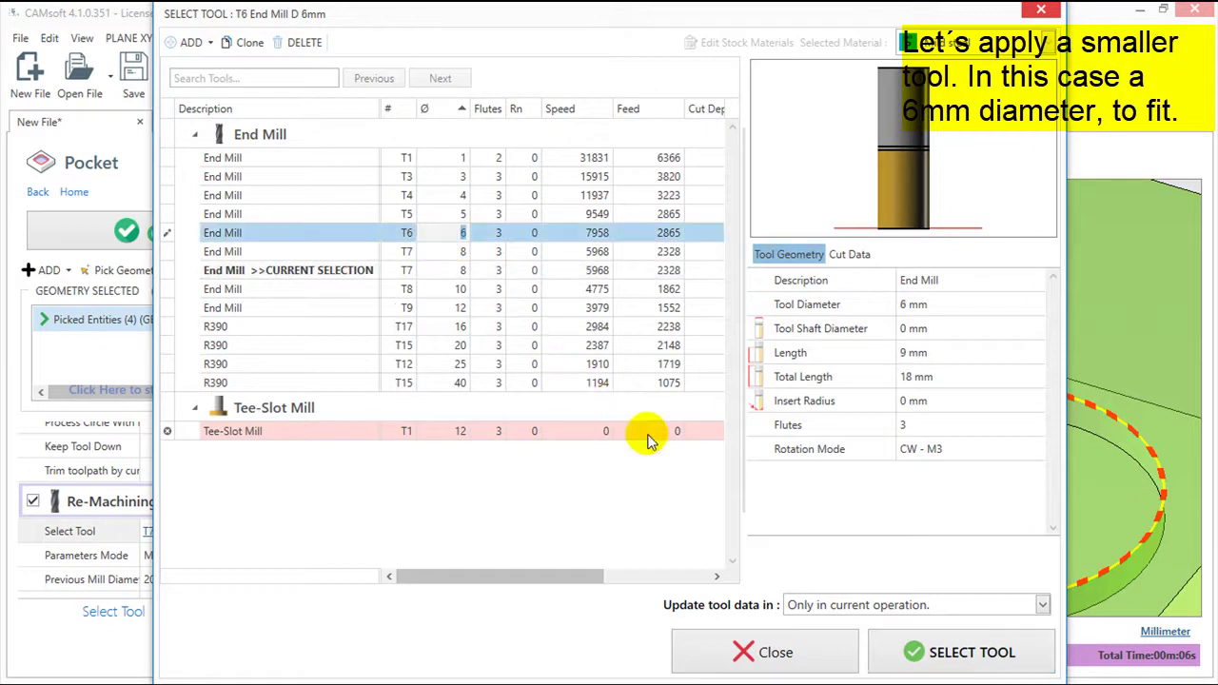
left_click(897, 640)
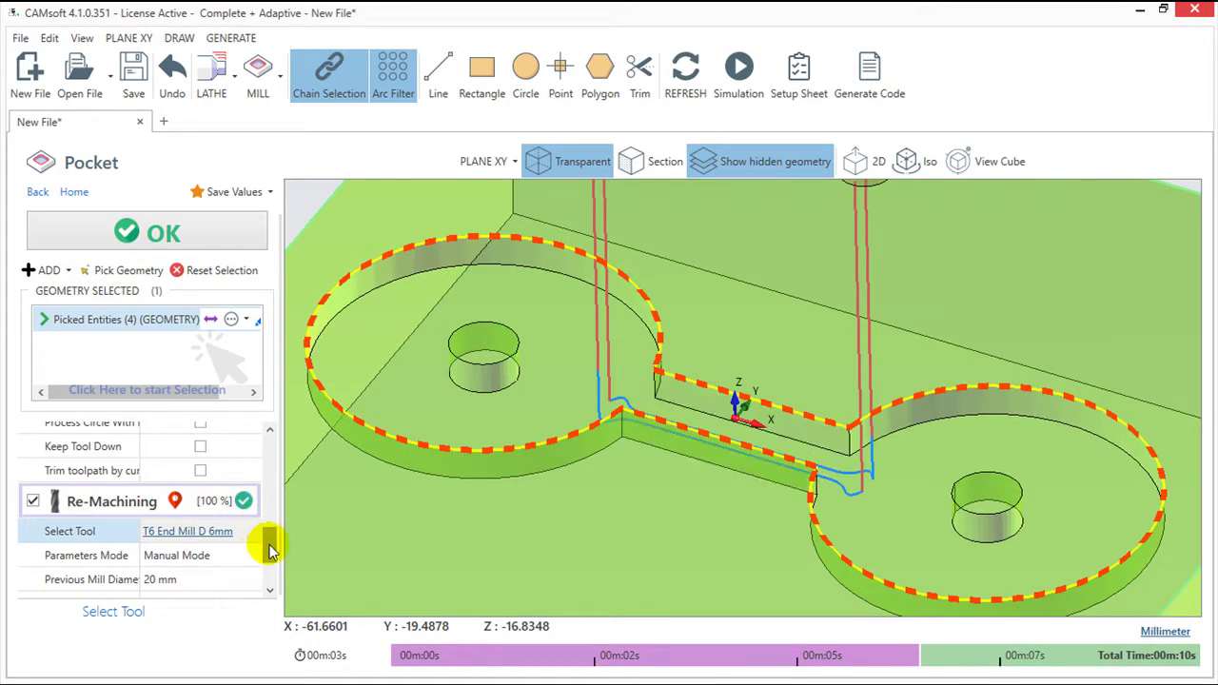
Step: Change the pocket's roughing strategy from Offset to Adaptive
scroll(271, 547, "down", 1)
scroll(272, 548, "down", 1)
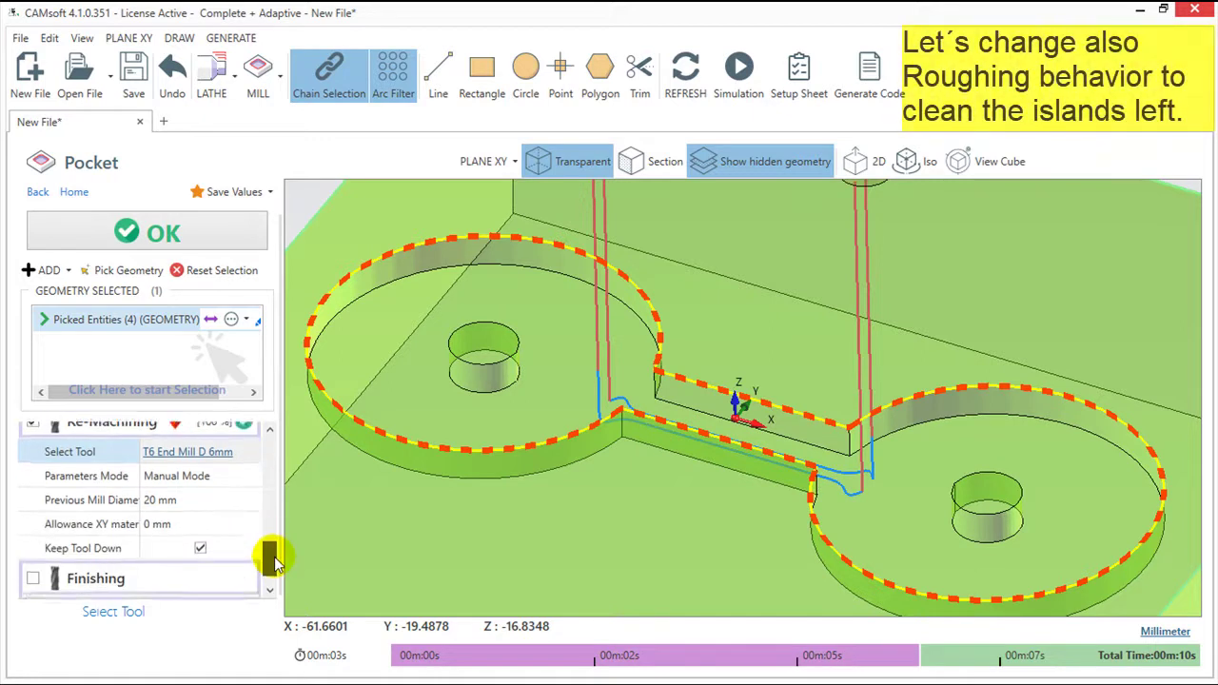
scroll(271, 550, "up", 1)
scroll(271, 550, "up", 1)
scroll(266, 543, "up", 1)
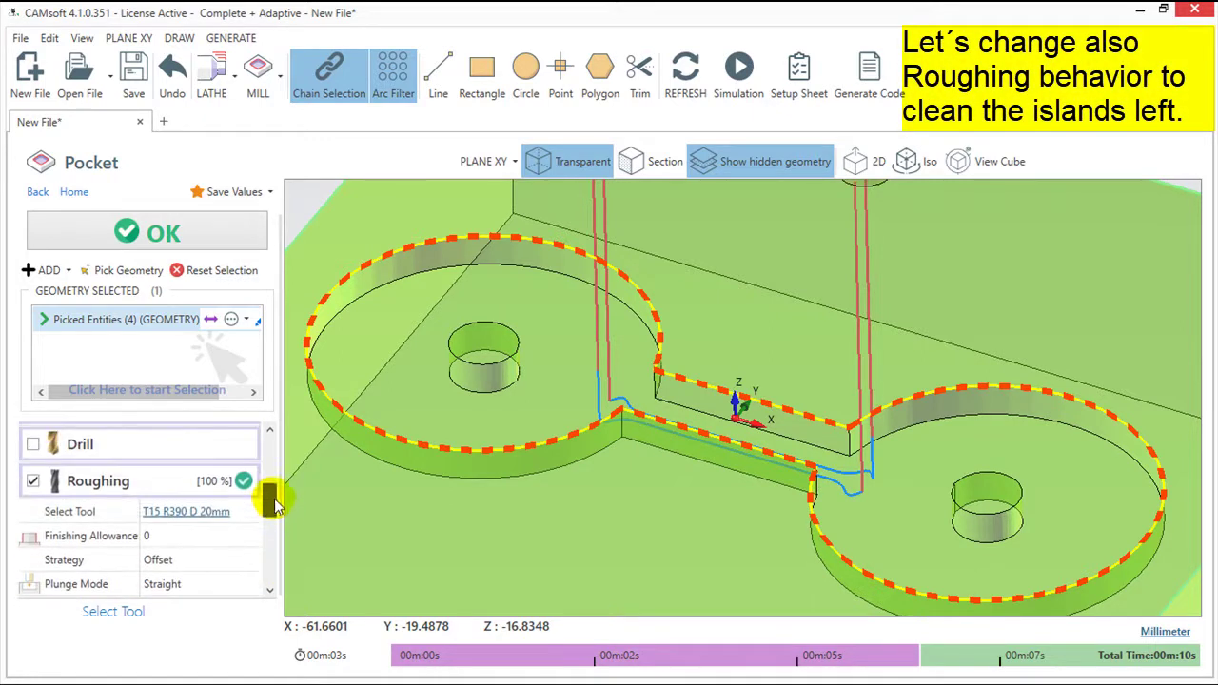
left_click(242, 562)
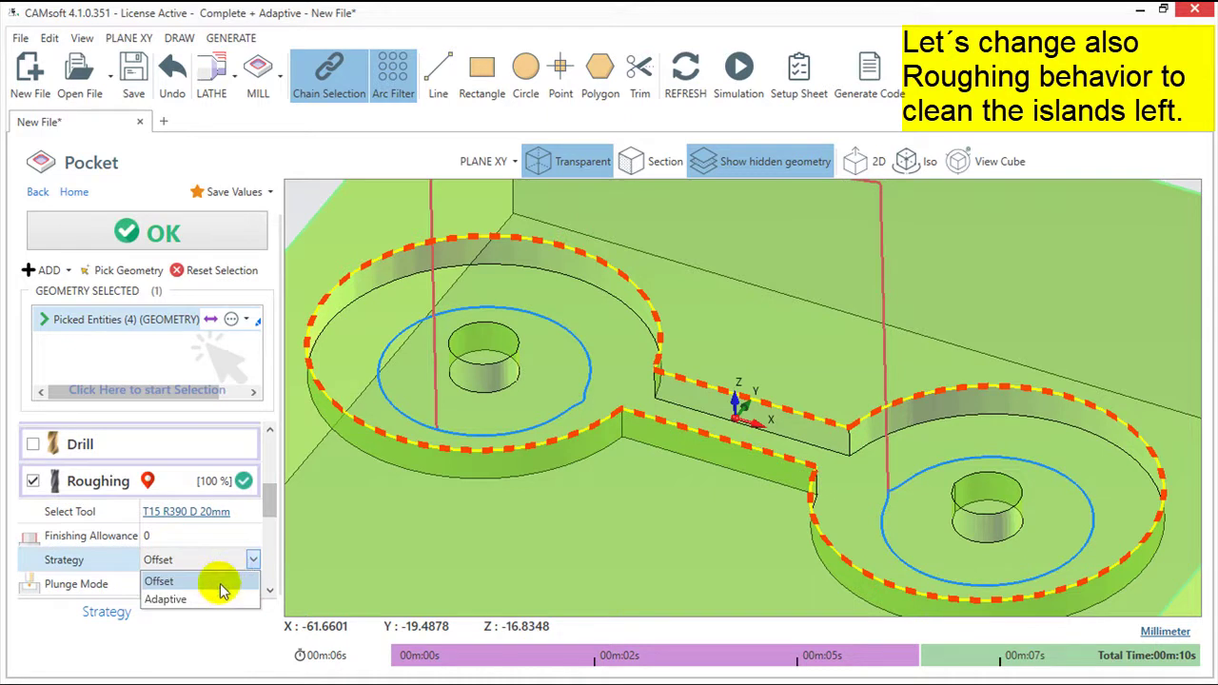
left_click(217, 598)
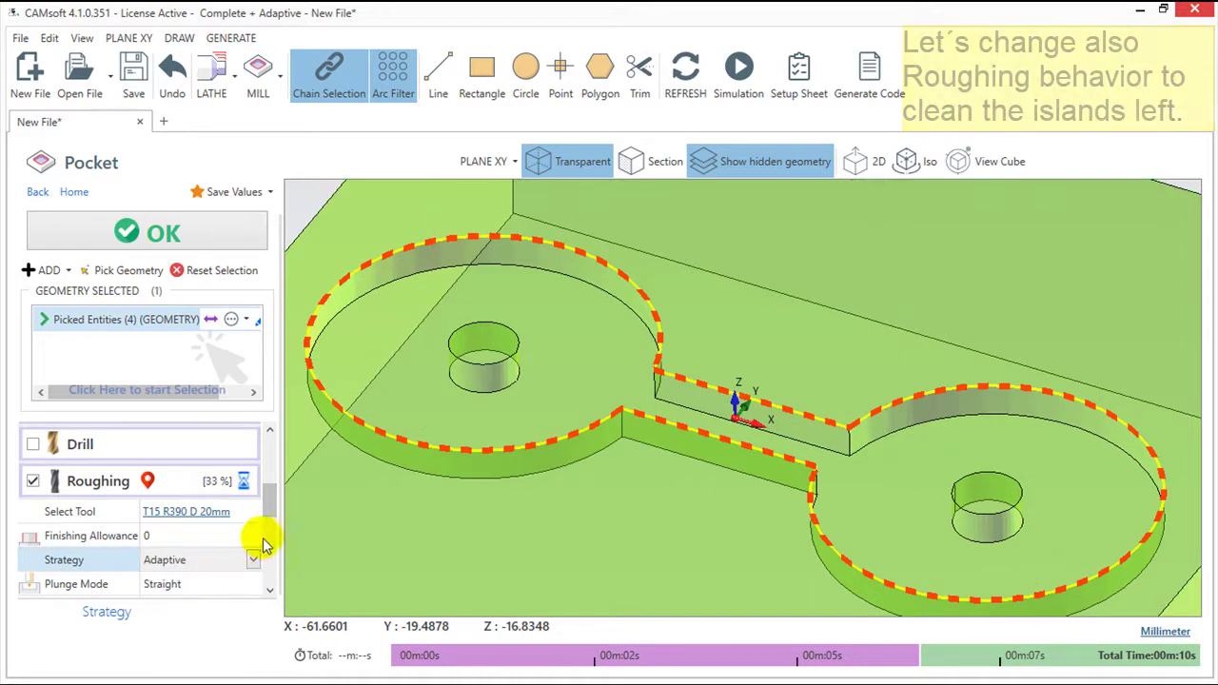
left_click_drag(270, 510, 268, 562)
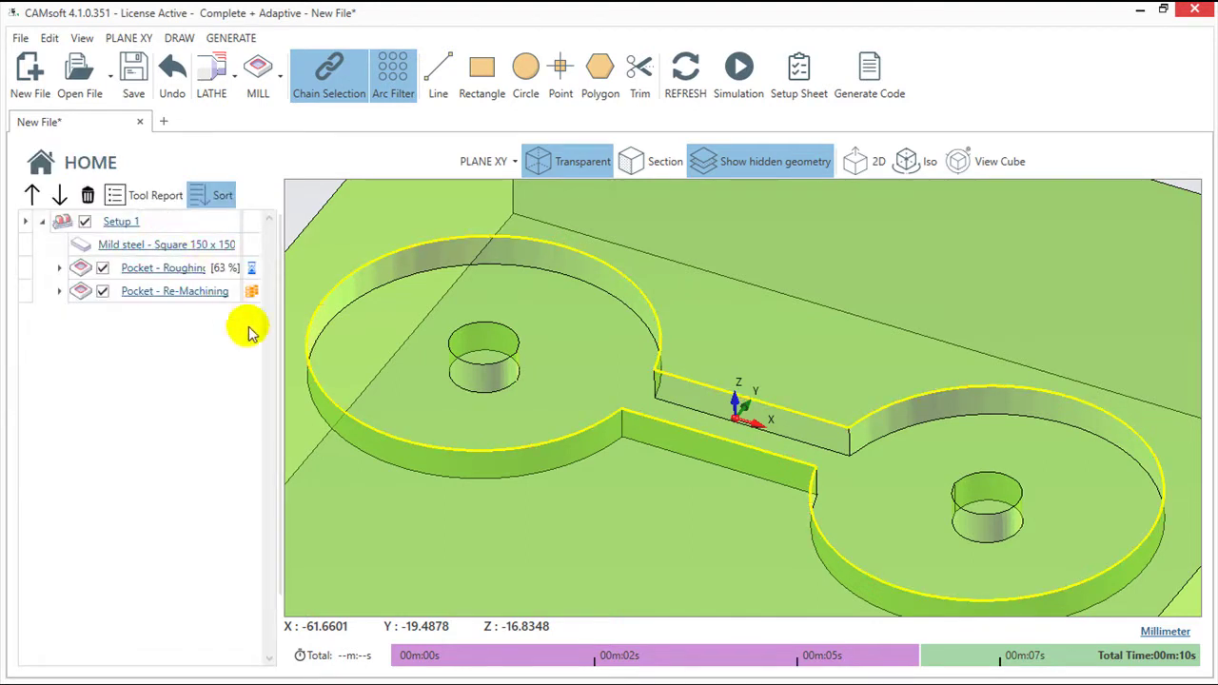
Step: Rotate and zoom the 3D view to inspect the spiral roughing paths around both islands
left_click_drag(632, 526, 647, 483)
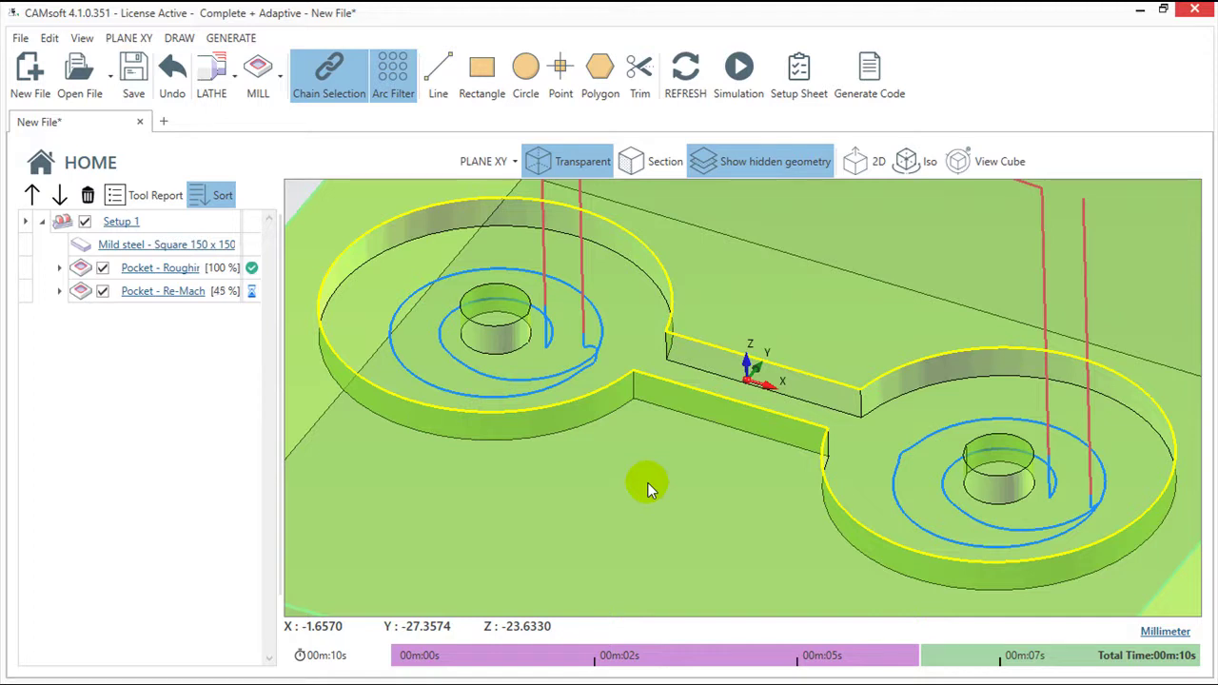
scroll(619, 477, "up", 1)
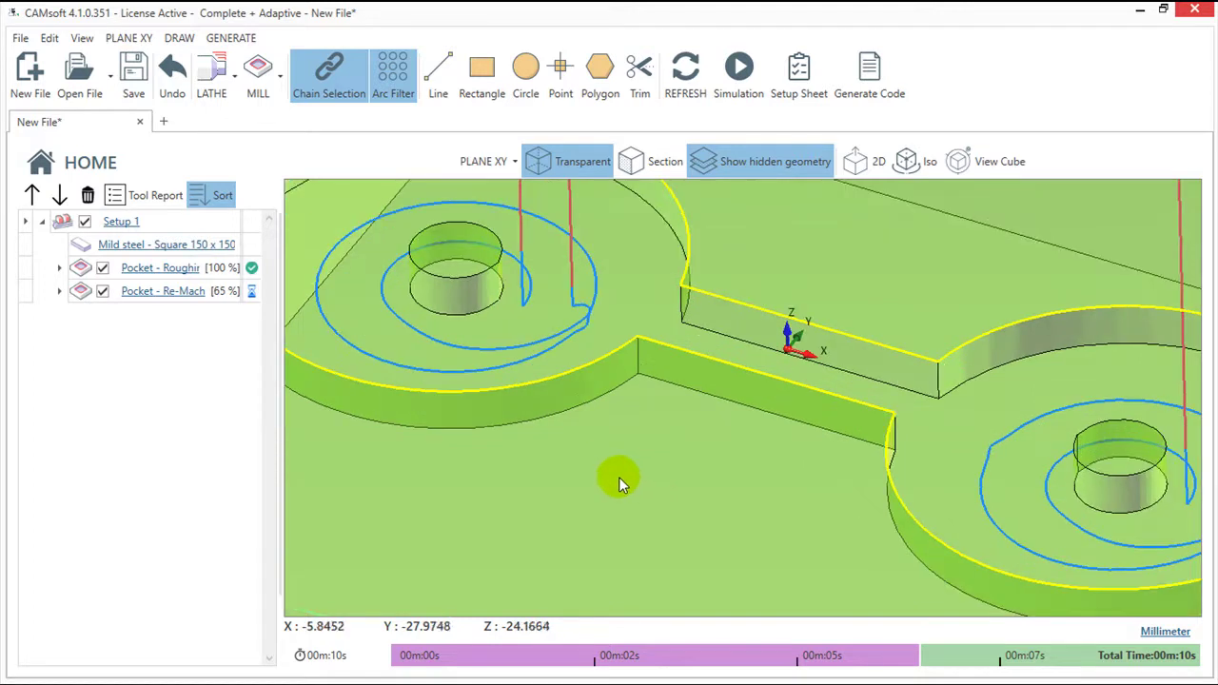
scroll(619, 478, "down", 2)
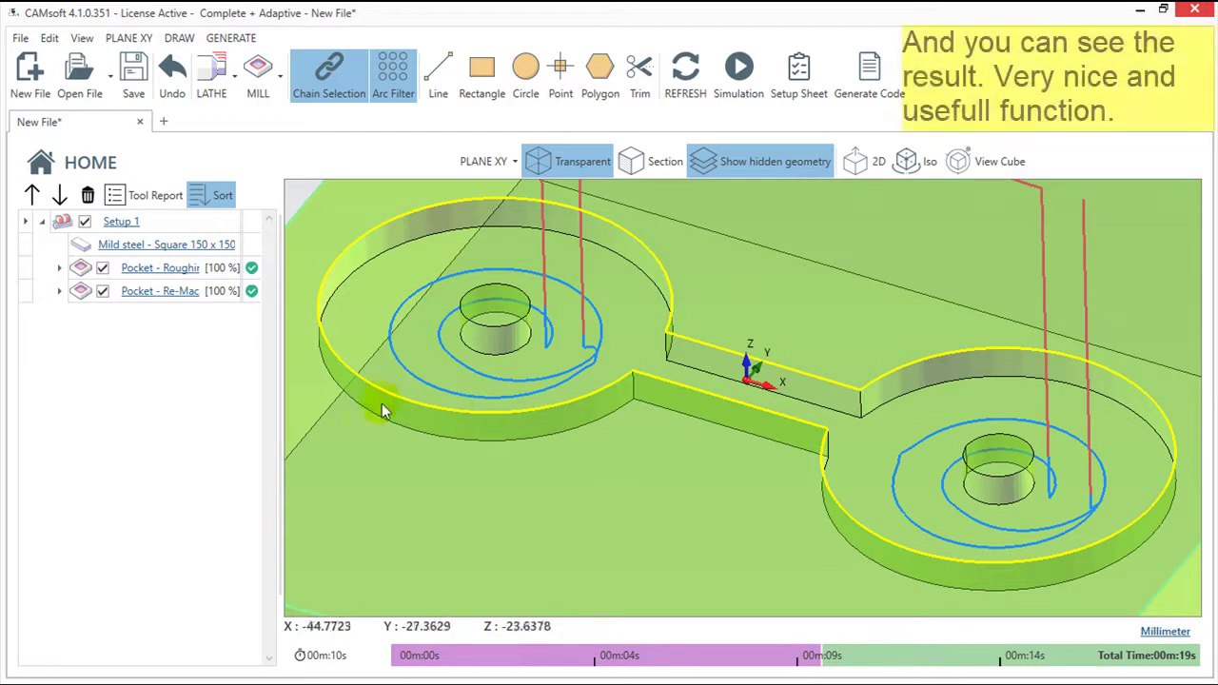
Step: Hide the islands and Pocket - Roughing paths, then zoom out and pan to centre the stock
left_click(27, 266)
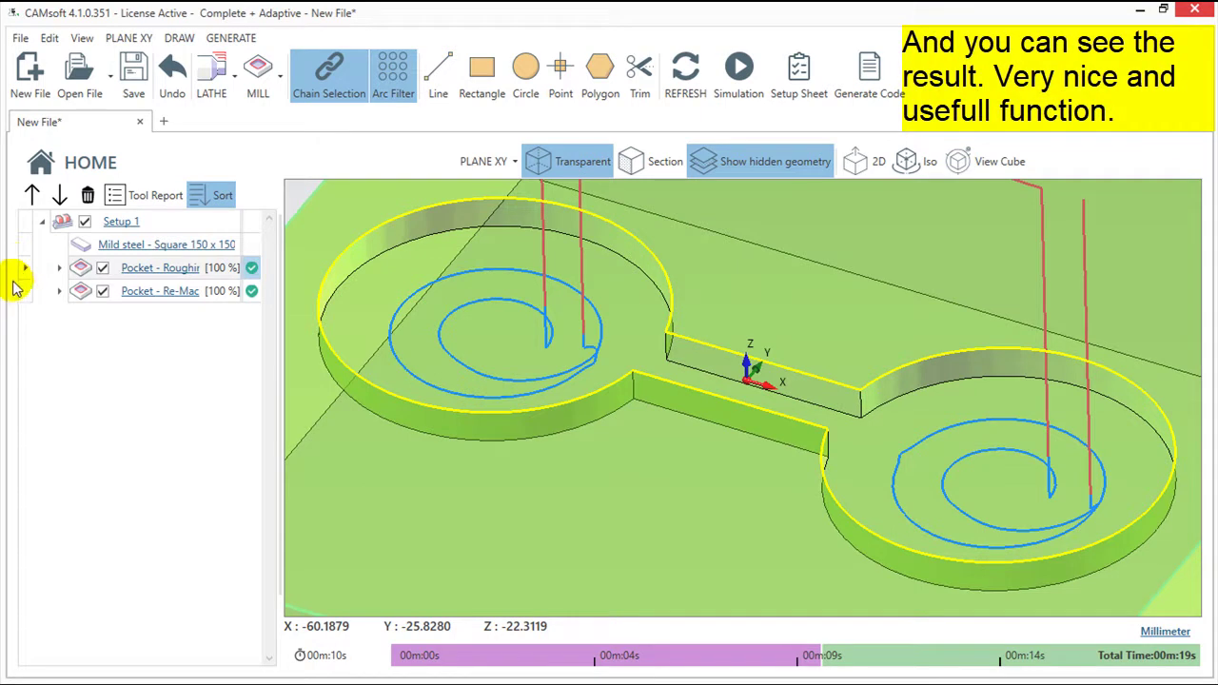
left_click(27, 292)
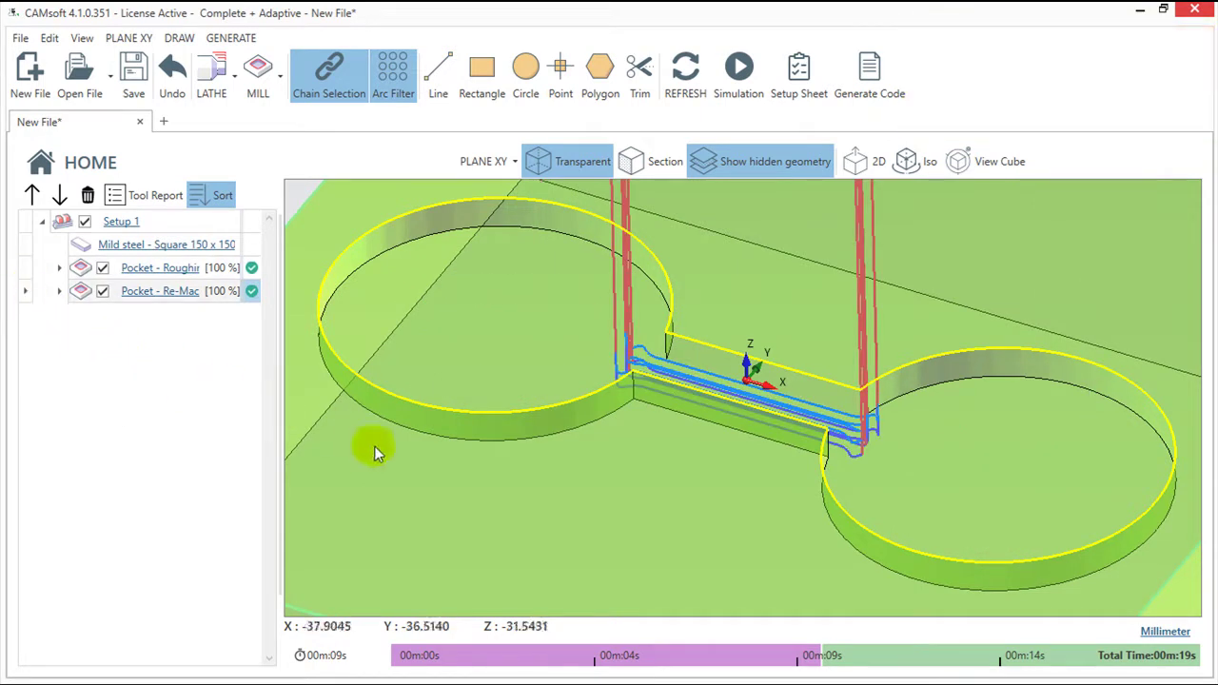
scroll(580, 475, "down", 3)
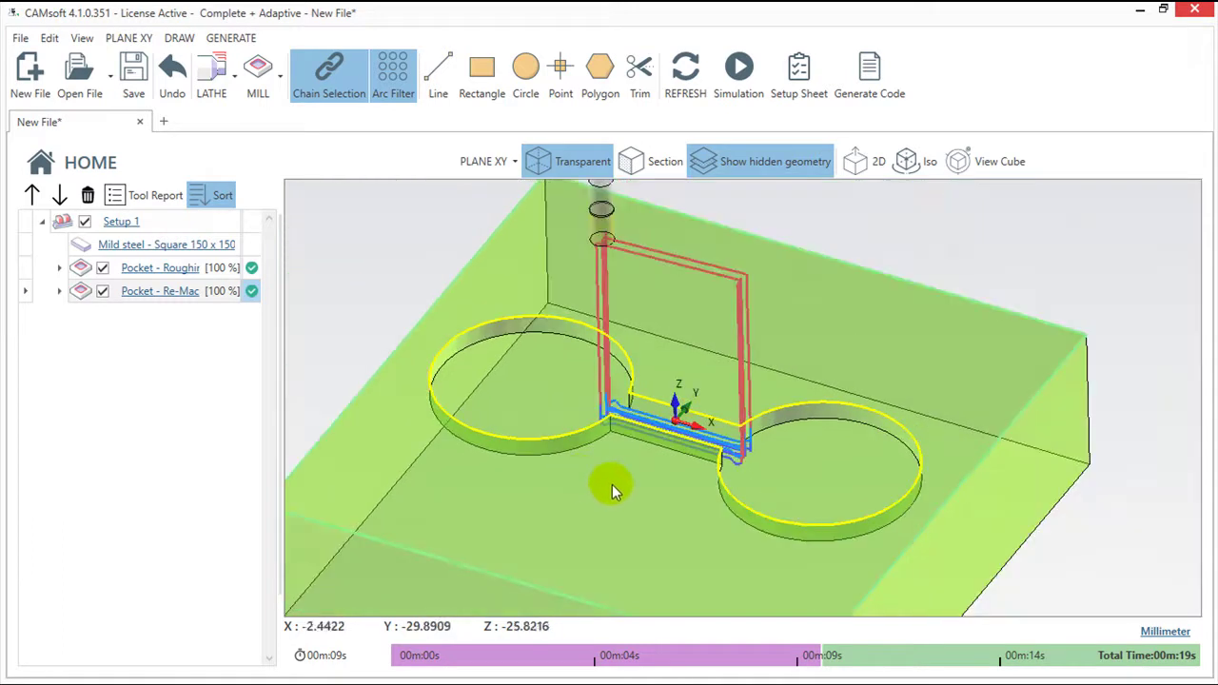
middle_click_drag(645, 476, 725, 432)
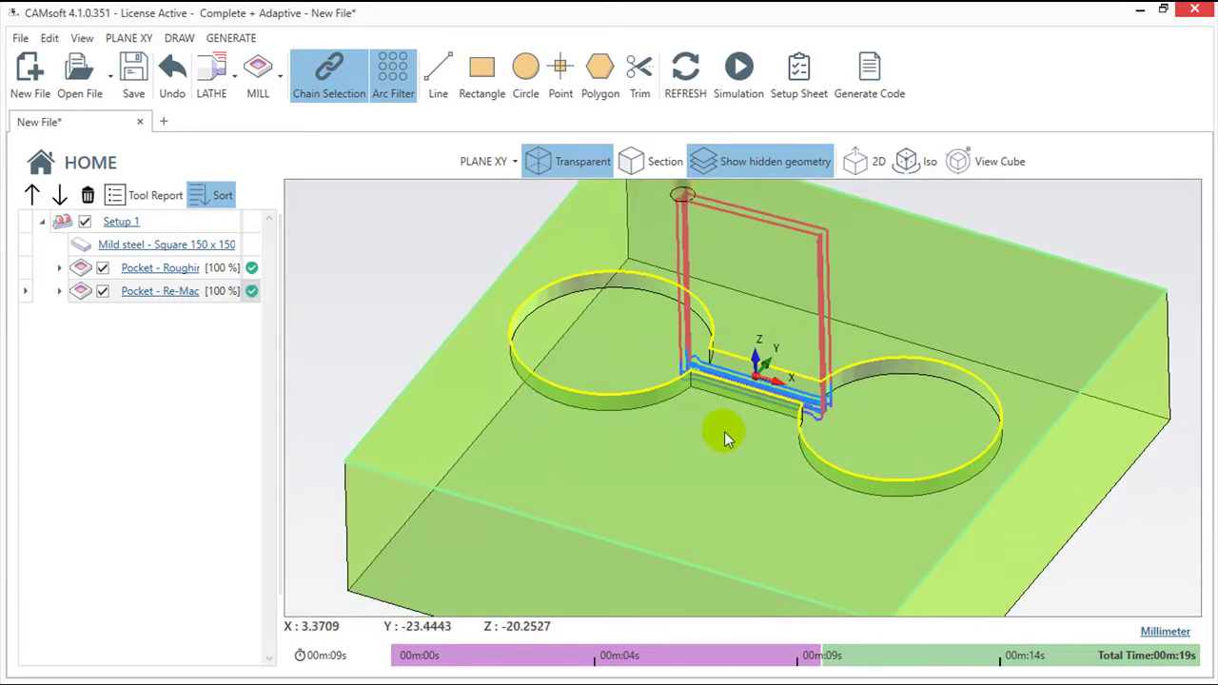